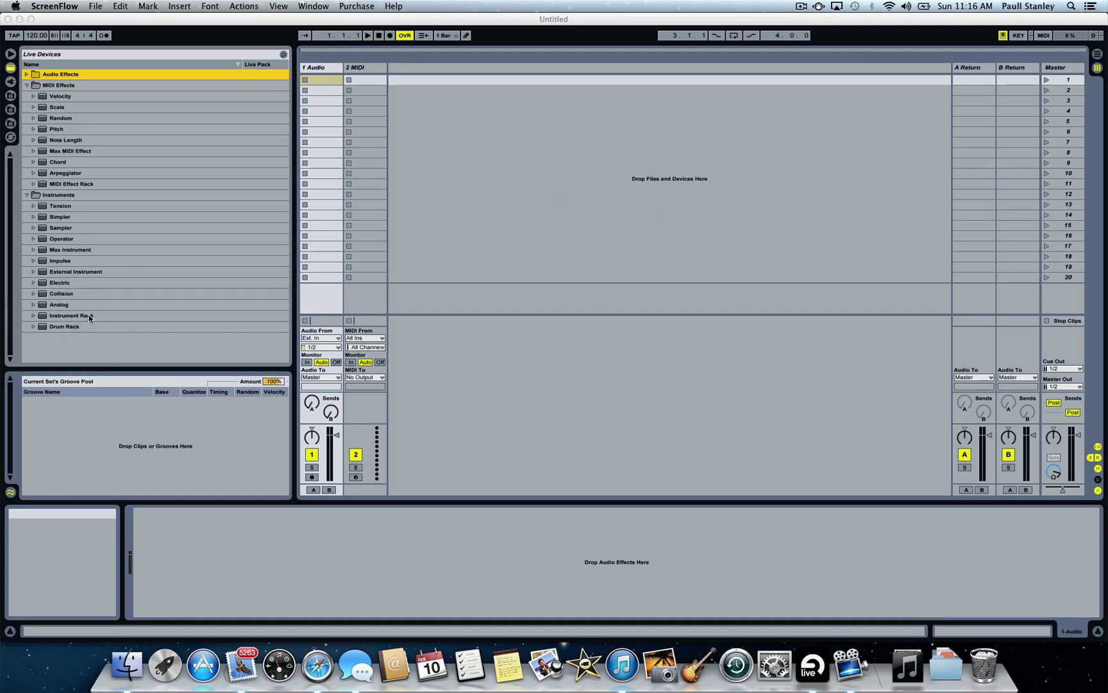
- Load Operator from the Instruments folder onto the 2 MIDI track
{"action": "left_click", "coordinate": [62, 233]}
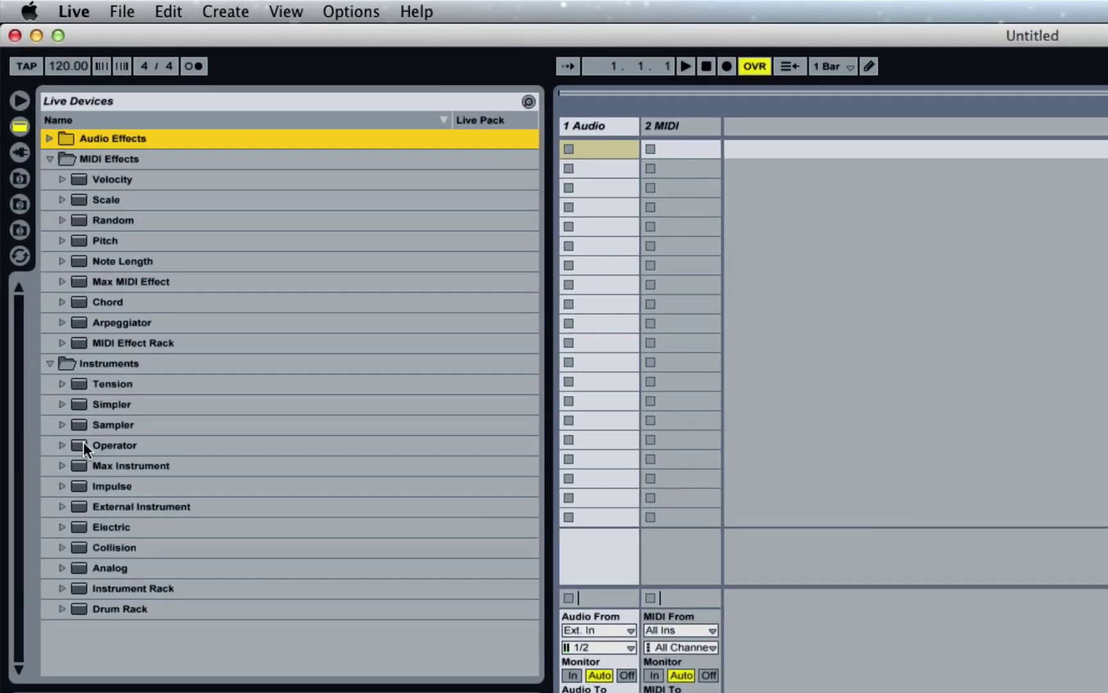
{"action": "left_click_drag", "start_coordinate": [45, 239], "coordinate": [354, 101]}
{"action": "left_click_drag", "start_coordinate": [661, 190], "coordinate": [695, 145]}
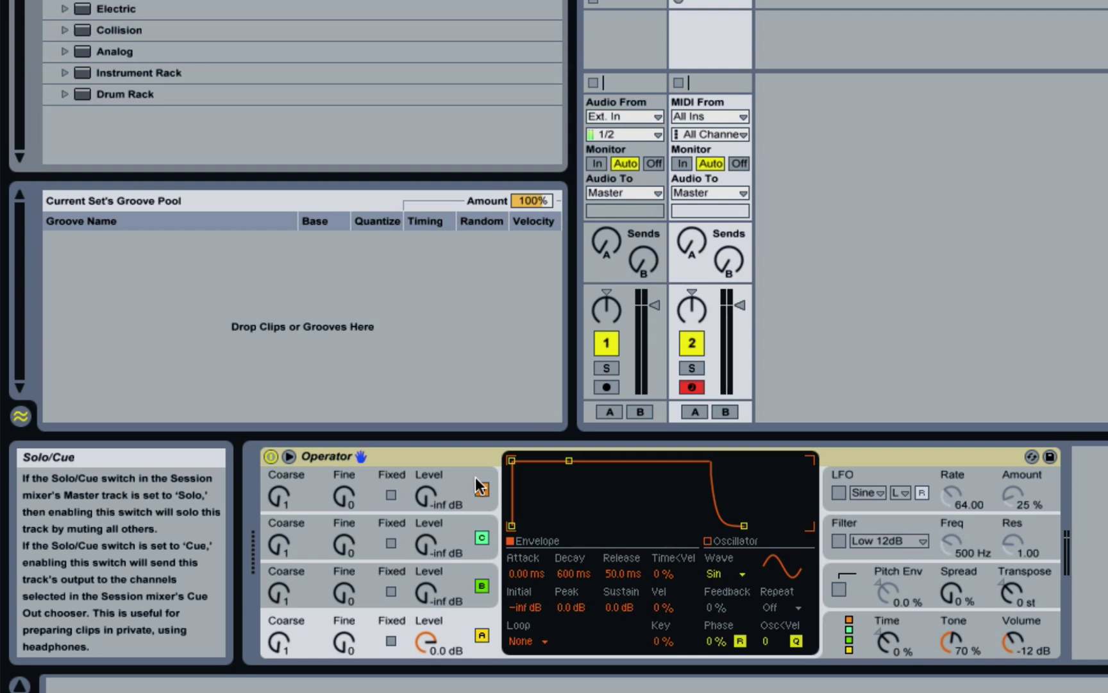
- Switch oscillator A to Fixed frequency mode, giving 100 Hz with multiplier 1
{"action": "left_click", "coordinate": [390, 640]}
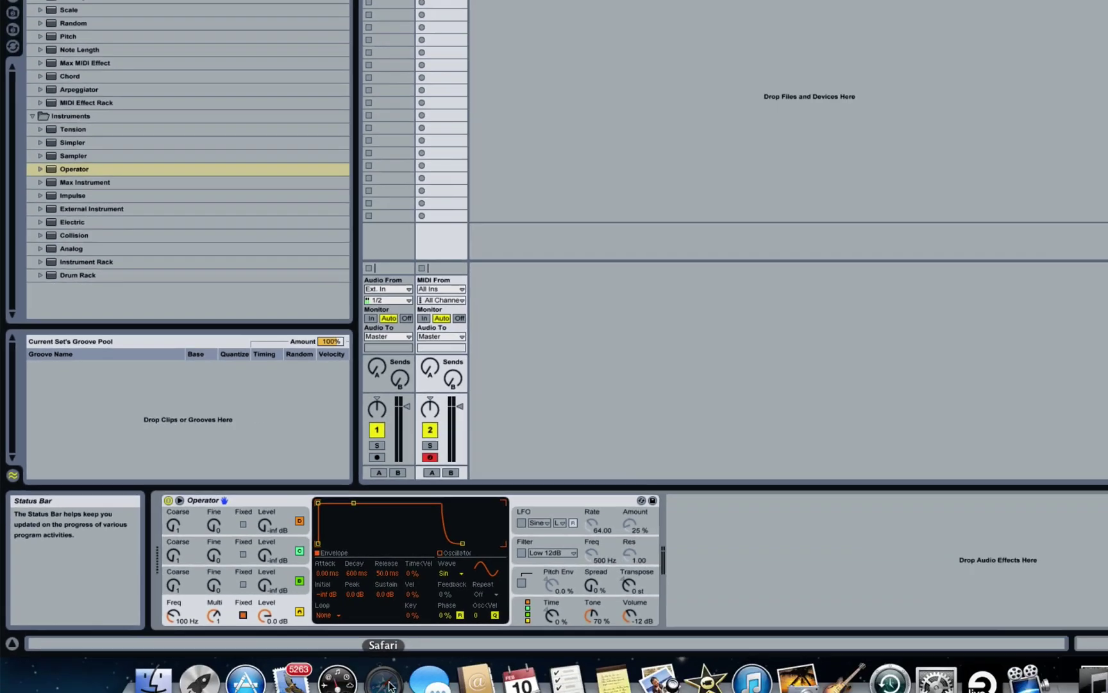
- Find E2 at 82.41 Hz in Safari's musical note frequency table
{"action": "left_click", "coordinate": [387, 681]}
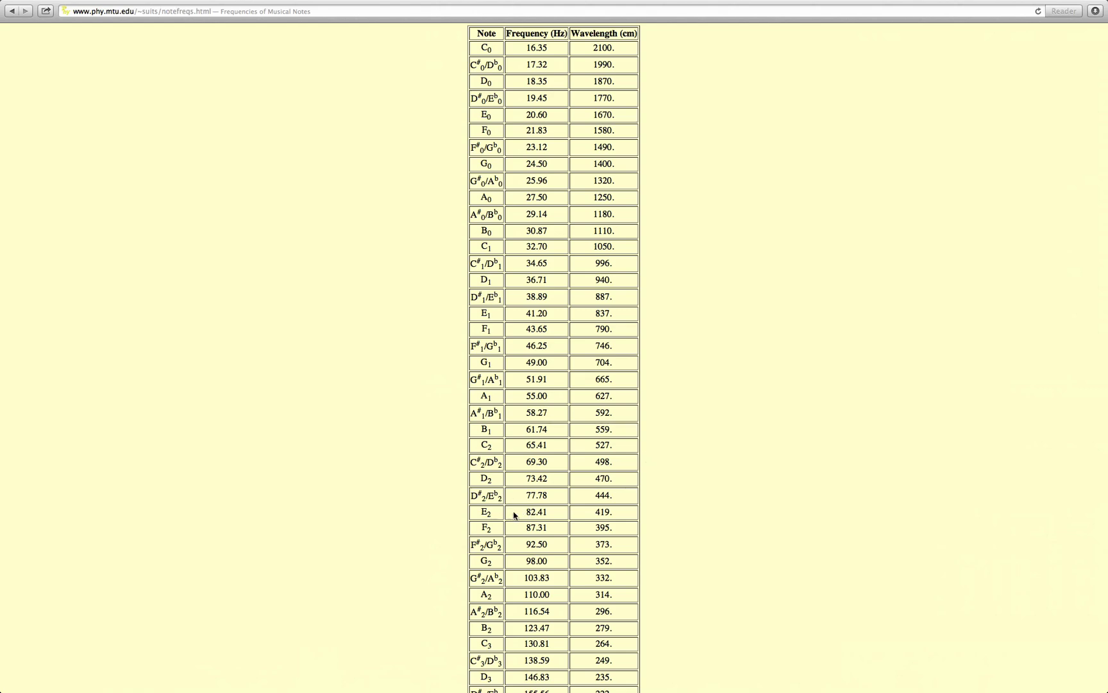
{"action": "left_click_drag", "start_coordinate": [478, 512], "coordinate": [560, 509]}
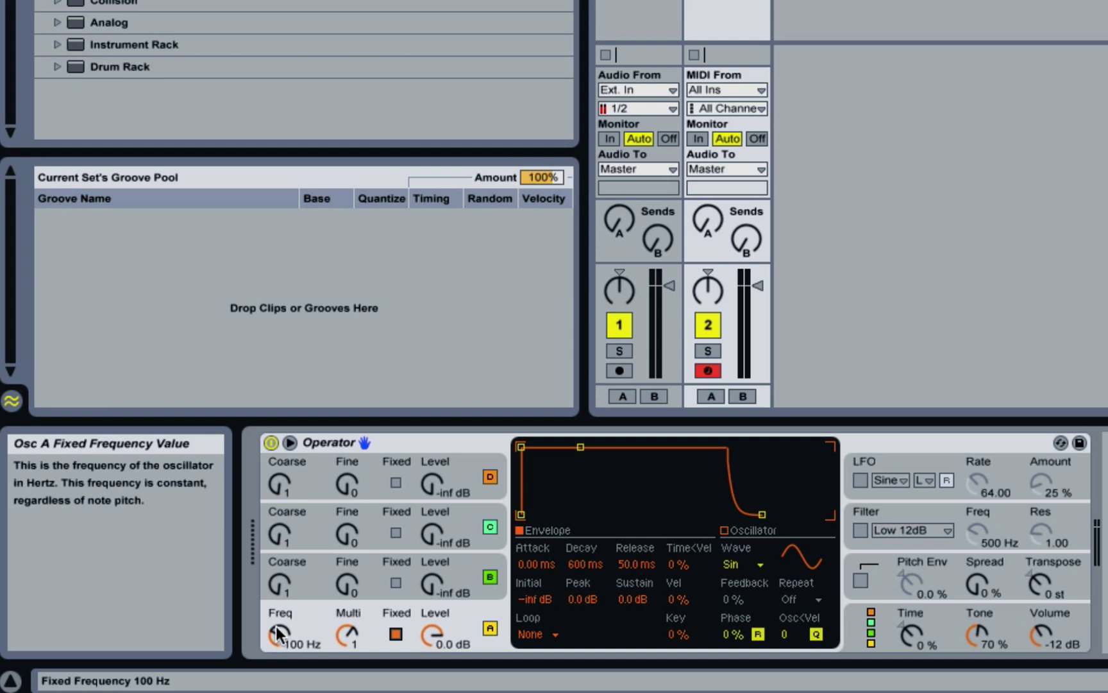
- Enter 82.4 as oscillator A's fixed Freq to match note E2
{"action": "left_click", "coordinate": [288, 643]}
{"action": "type", "text": "82.4"}
{"action": "key", "text": "Return"}
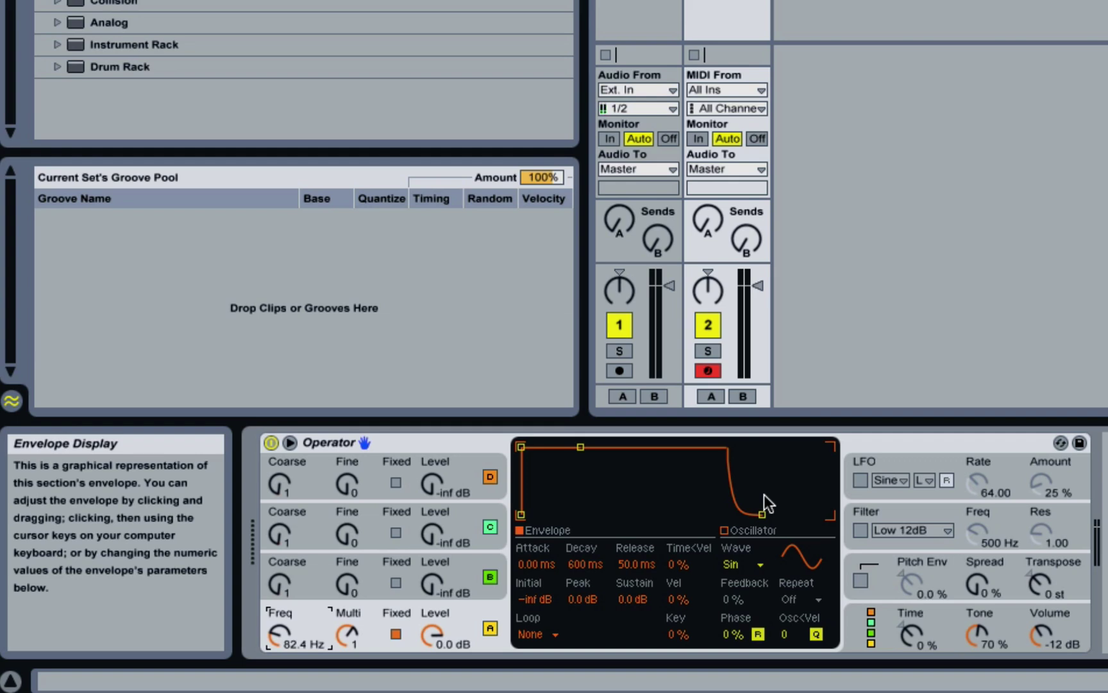
- Turn off oscillator A's Fixed mode and add a Pitch device before Operator at -12 st
{"action": "left_click", "coordinate": [396, 633]}
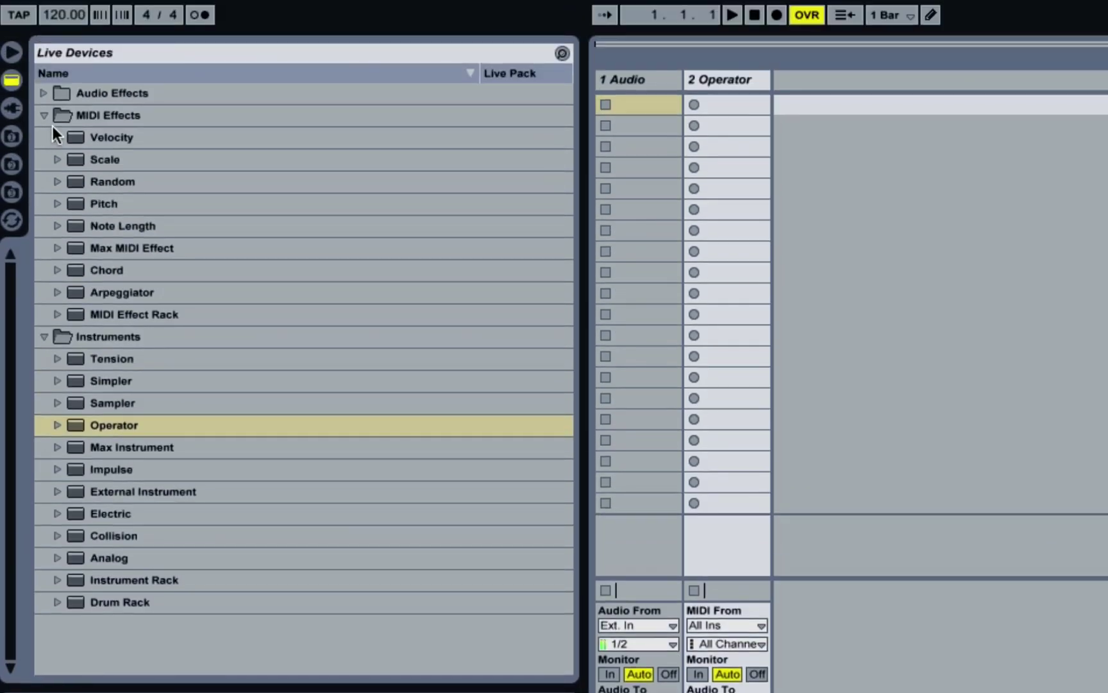
{"action": "left_click_drag", "start_coordinate": [104, 203], "coordinate": [311, 656]}
{"action": "left_click_drag", "start_coordinate": [212, 240], "coordinate": [164, 652]}
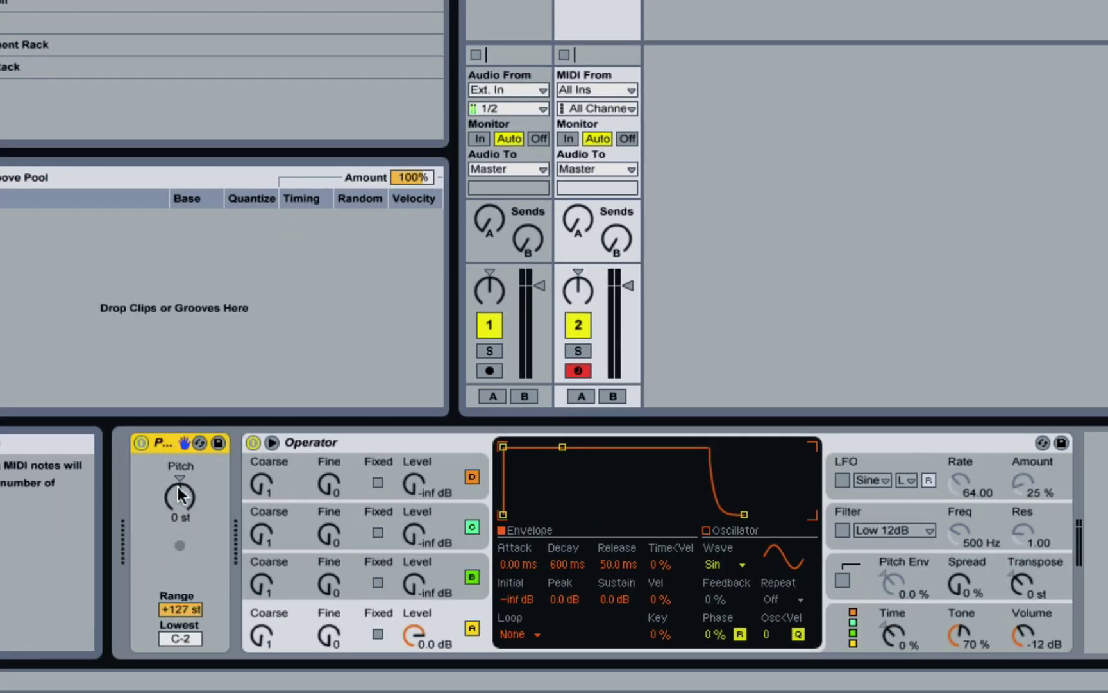
{"action": "mouse_move", "coordinate": [180, 495]}
{"action": "left_mouse_down"}
{"action": "mouse_move", "coordinate": [180, 509]}
{"action": "mouse_move", "coordinate": [180, 494]}
{"action": "left_mouse_up"}
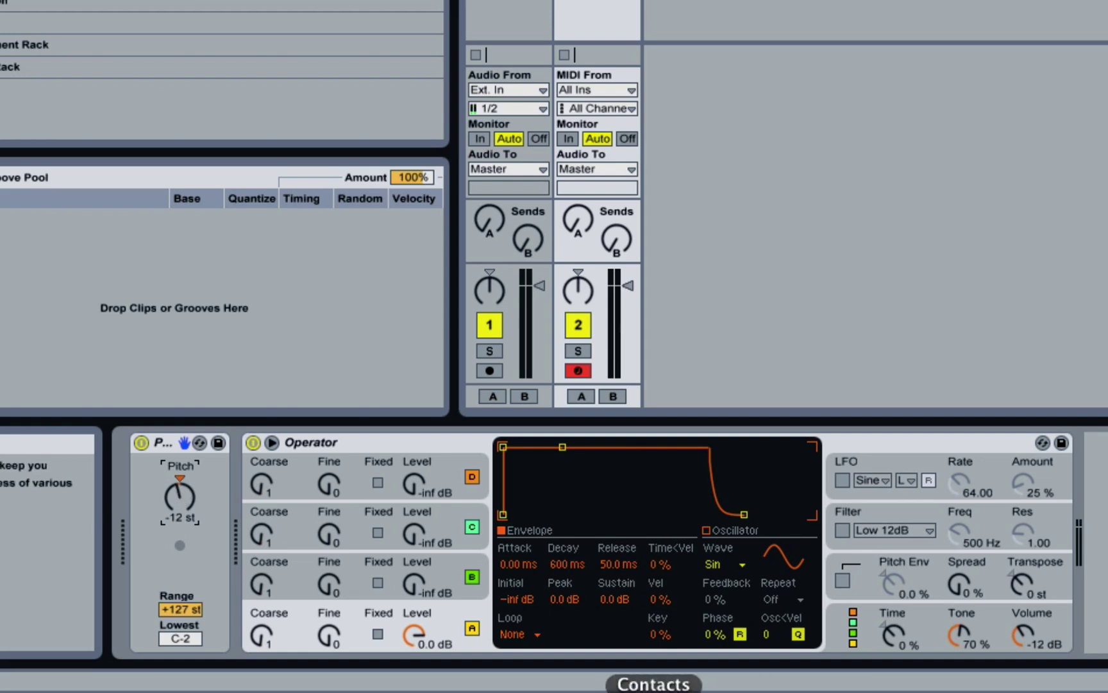
- Set Operator's Voices to 1 in the global section
{"action": "left_click", "coordinate": [868, 609]}
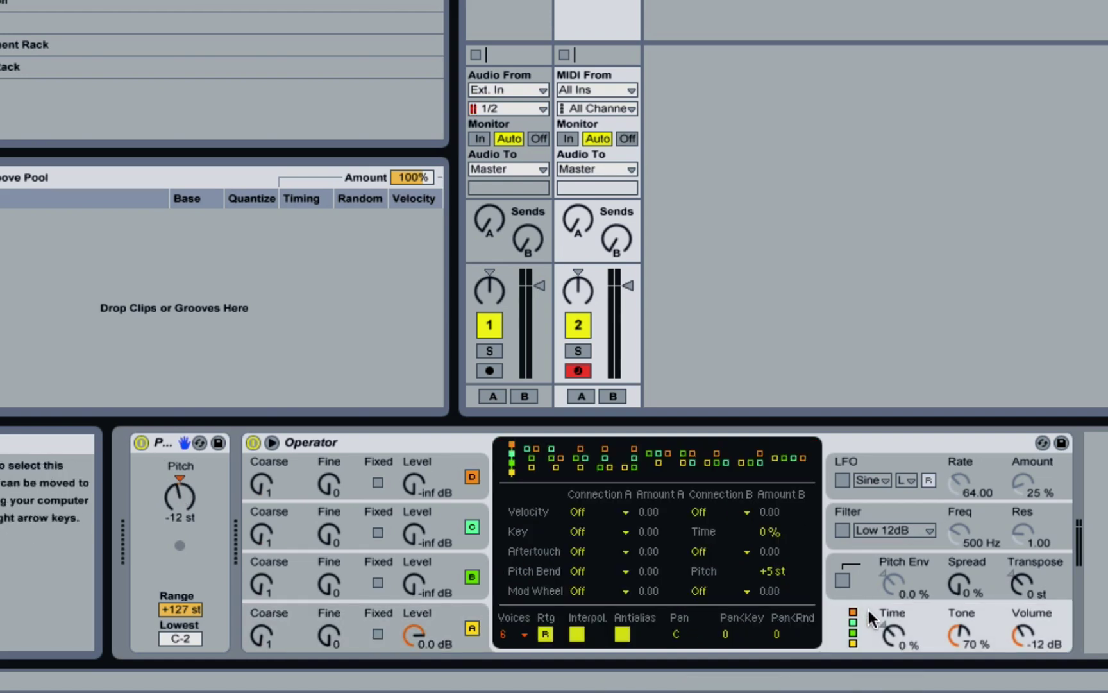
{"action": "left_click", "coordinate": [525, 634]}
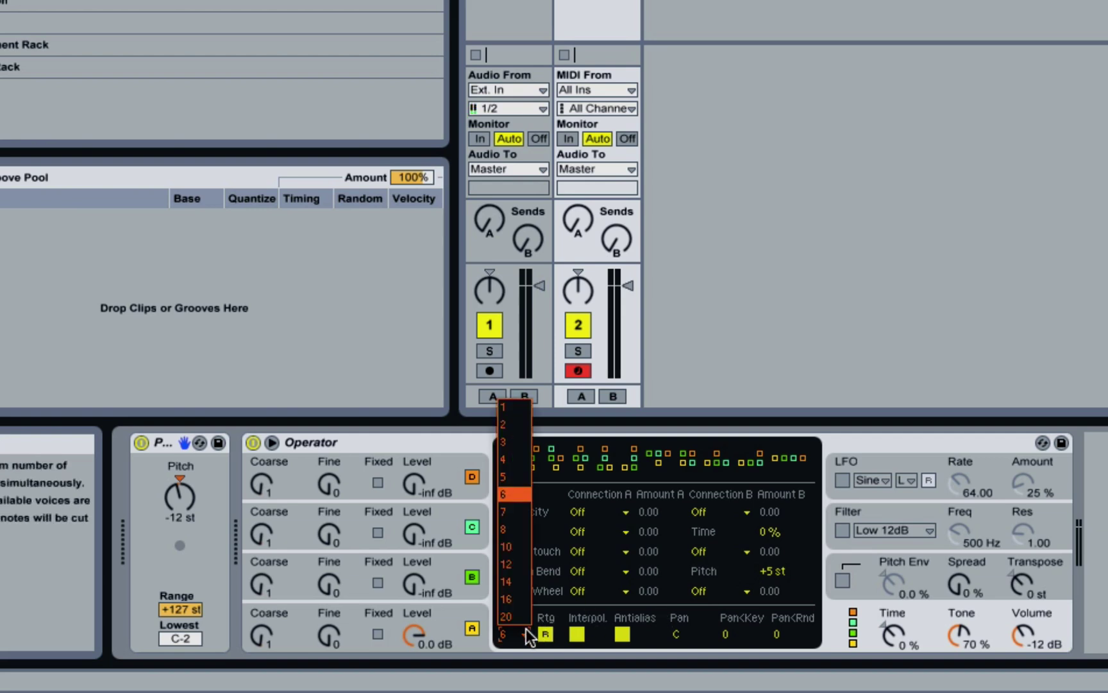
{"action": "left_click", "coordinate": [514, 404]}
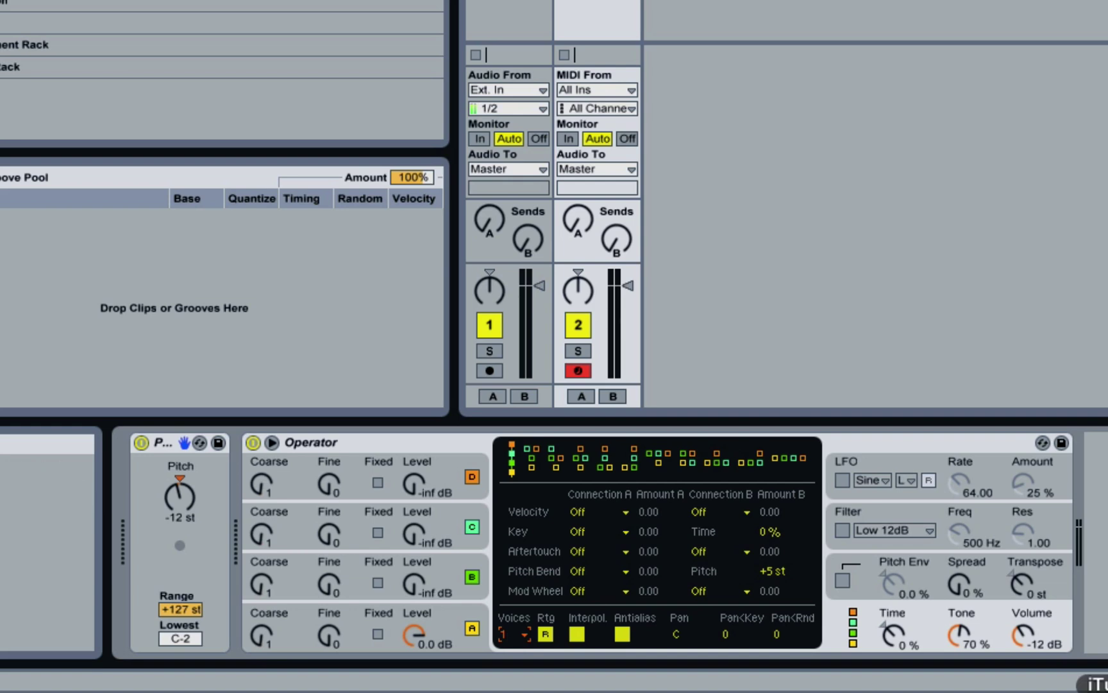
- Enable Operator's Low 12dB filter and lower its cutoff to 198 Hz
{"action": "left_click", "coordinate": [915, 501]}
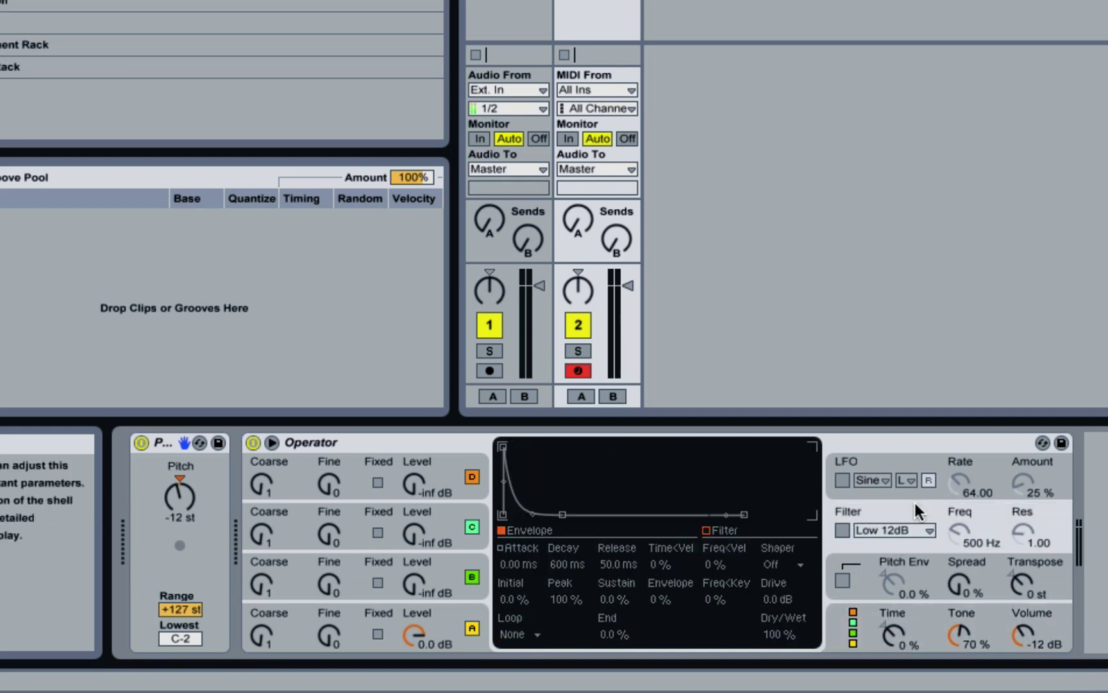
{"action": "left_click", "coordinate": [844, 530]}
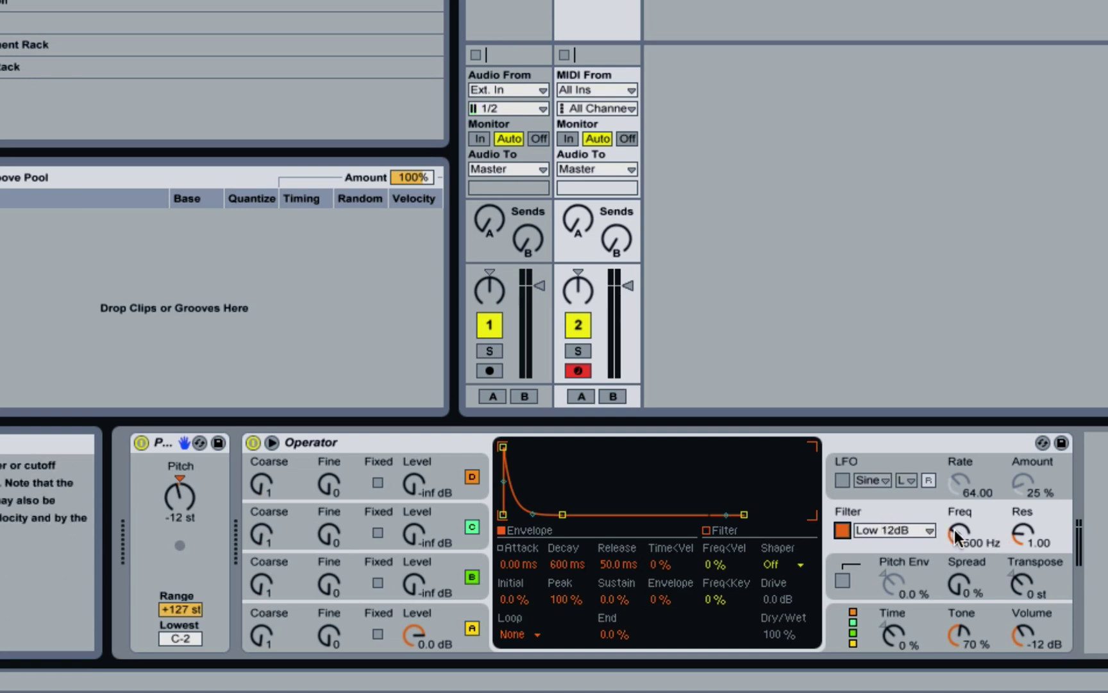
{"action": "left_click_drag", "start_coordinate": [954, 529], "coordinate": [955, 574]}
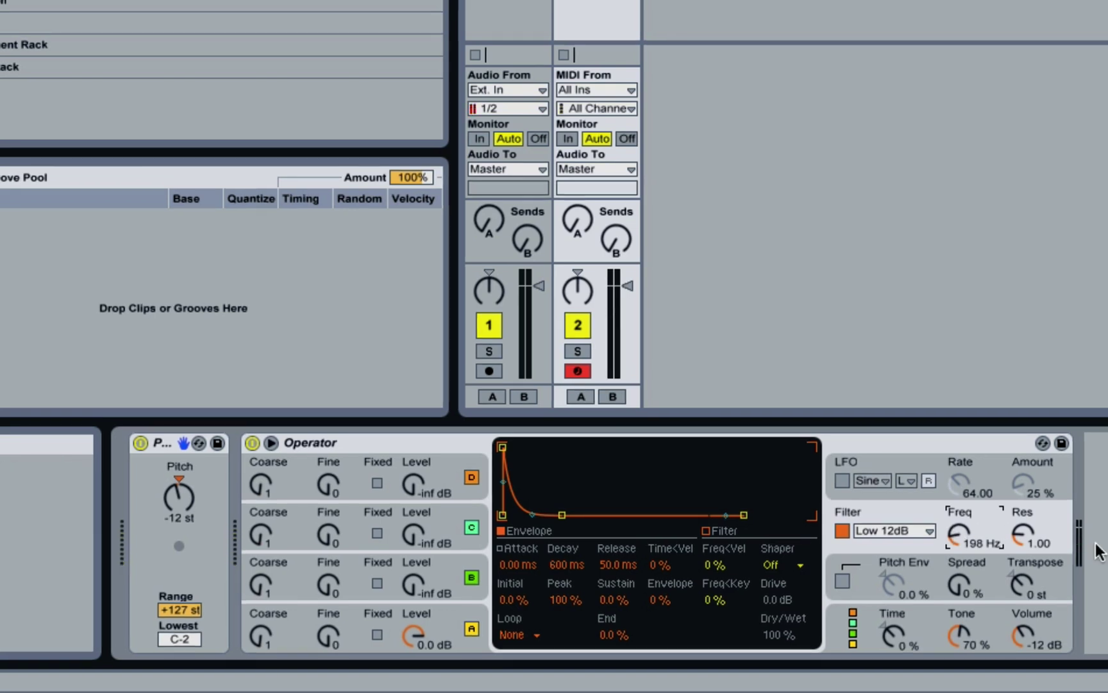
{"action": "left_click", "coordinate": [414, 635]}
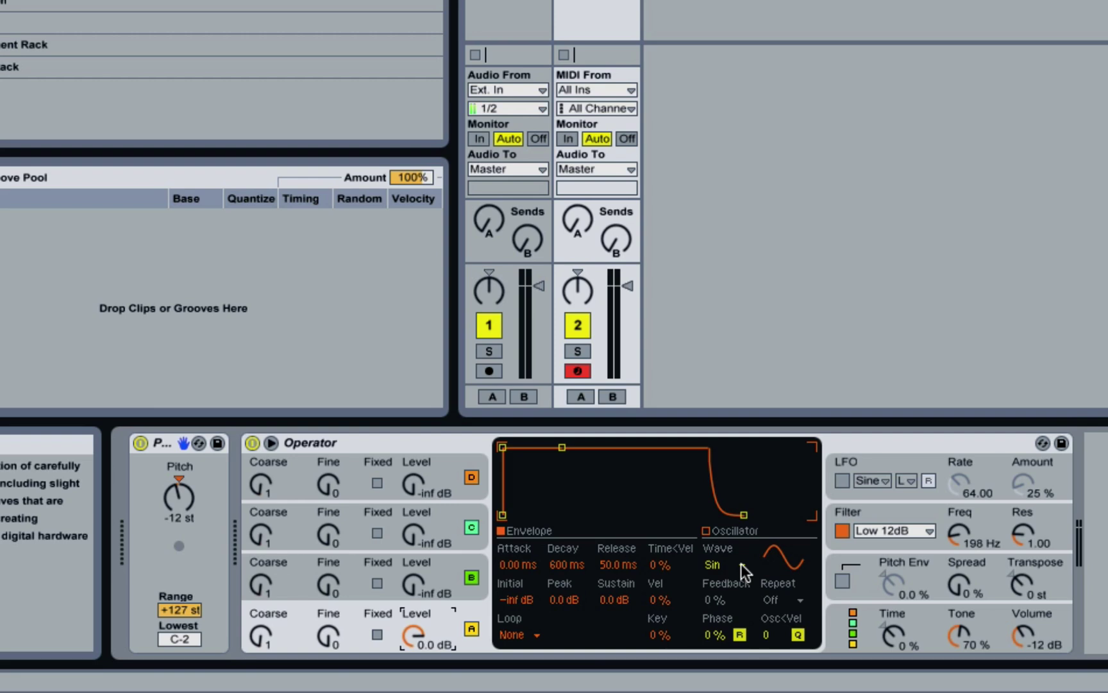
- Change oscillator A's waveform from sine to Square 3 (Sq3)
{"action": "left_click", "coordinate": [741, 563]}
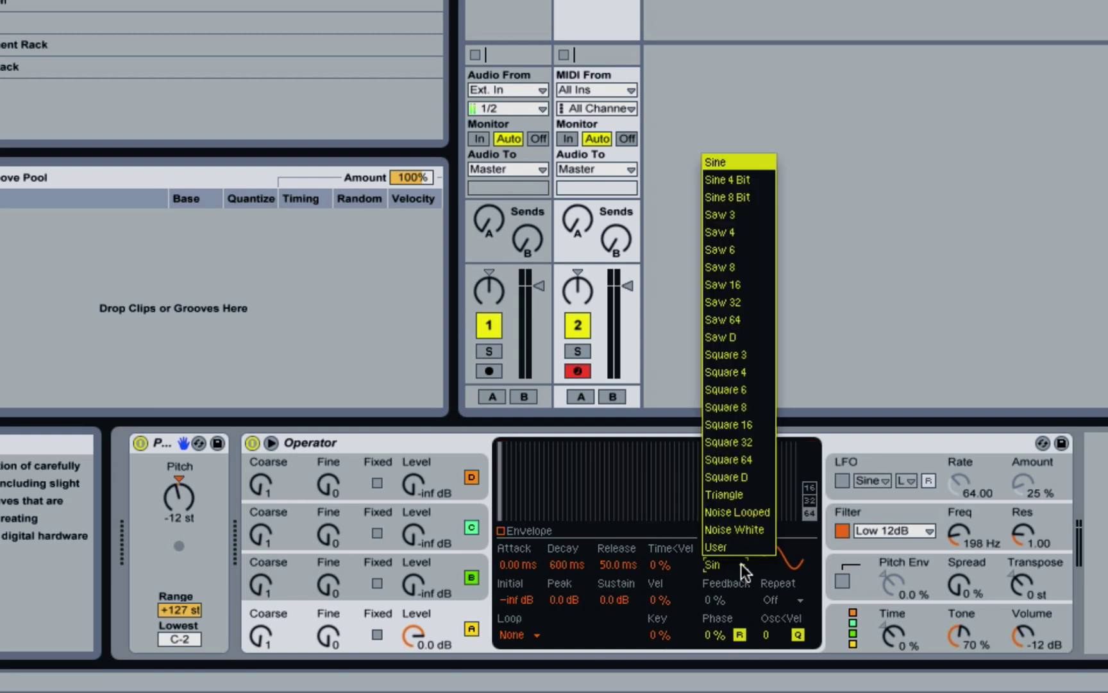
{"action": "left_click", "coordinate": [757, 349]}
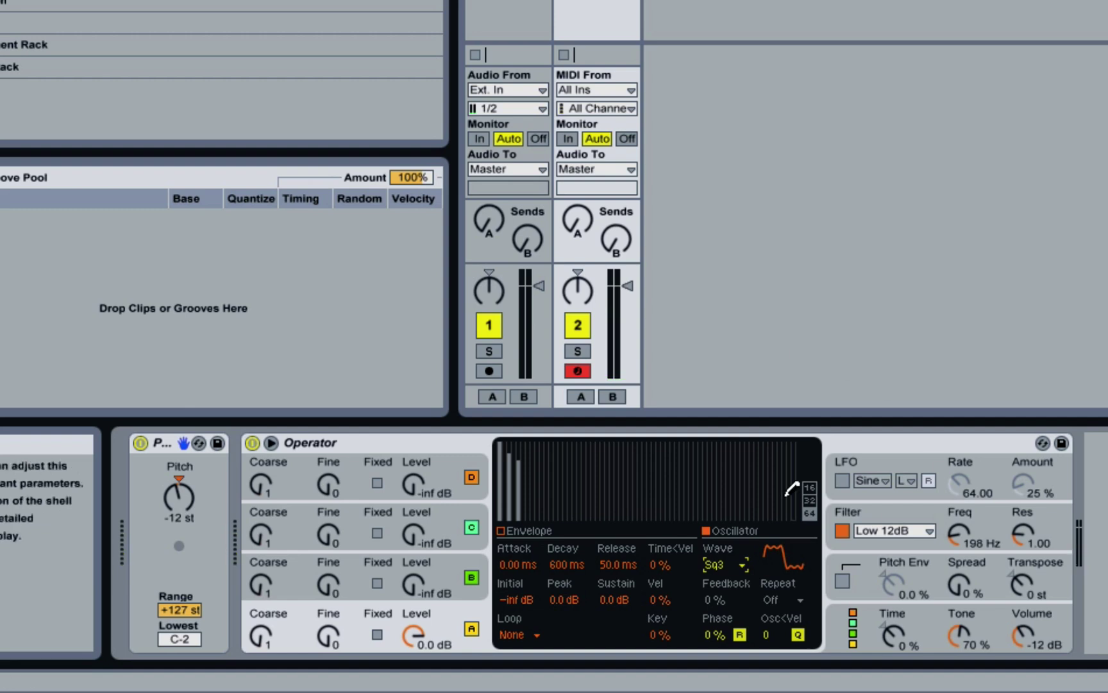
- Enable the pitch envelope and glide, with Glide Time at 100 ms
{"action": "left_click", "coordinate": [880, 564]}
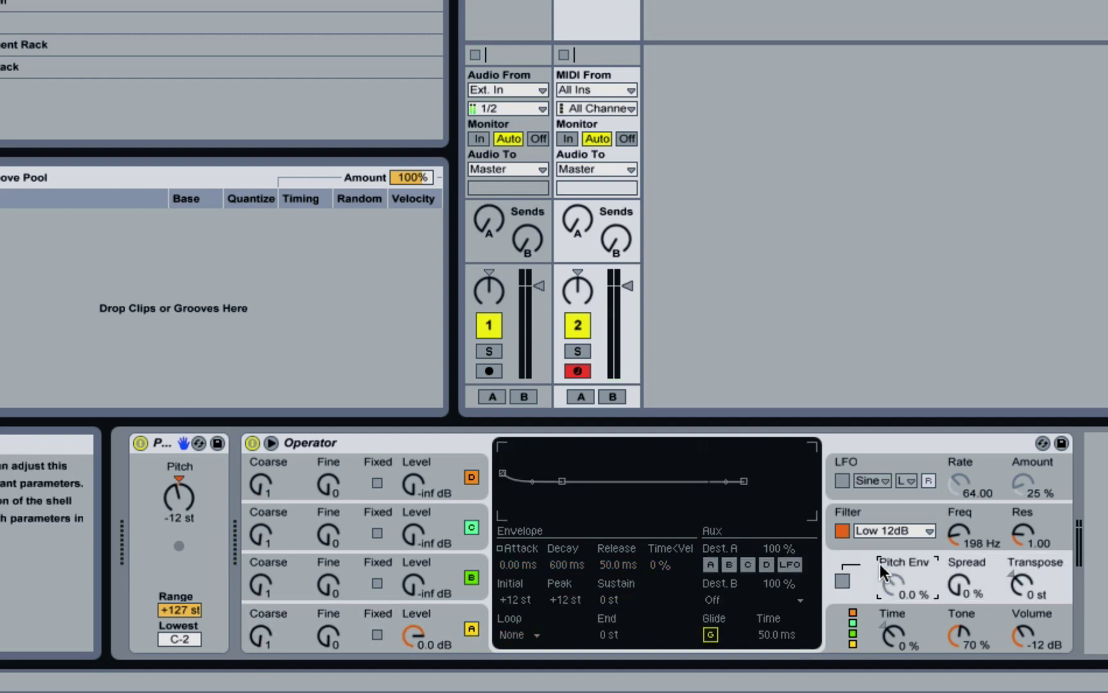
{"action": "left_click", "coordinate": [842, 579]}
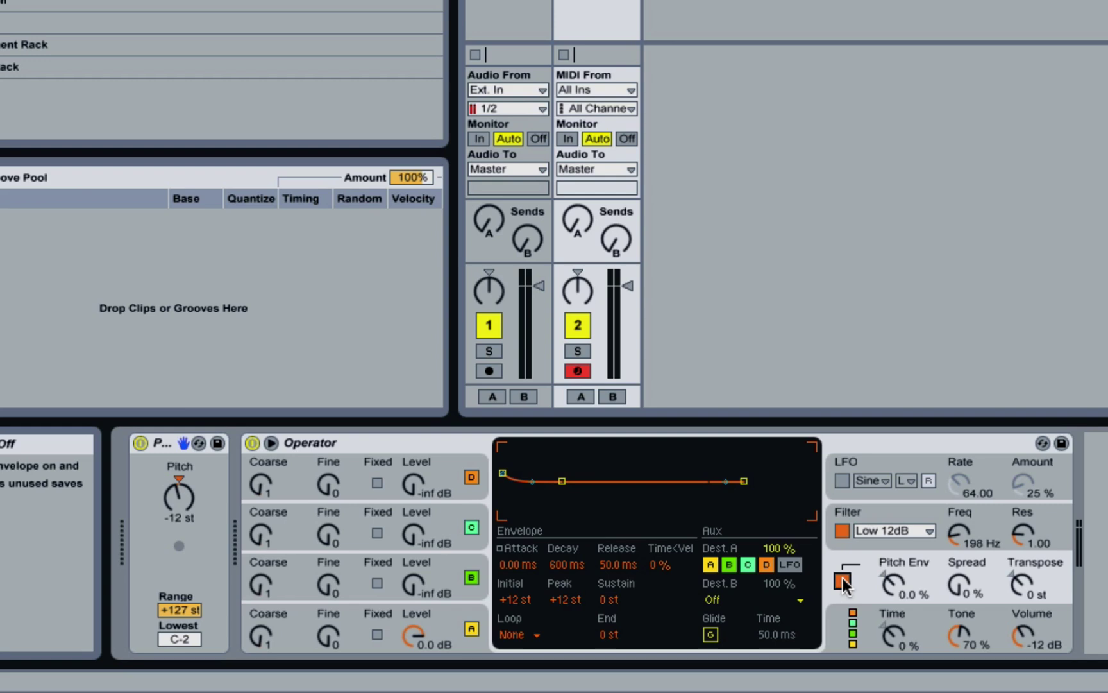
{"action": "left_click", "coordinate": [711, 635]}
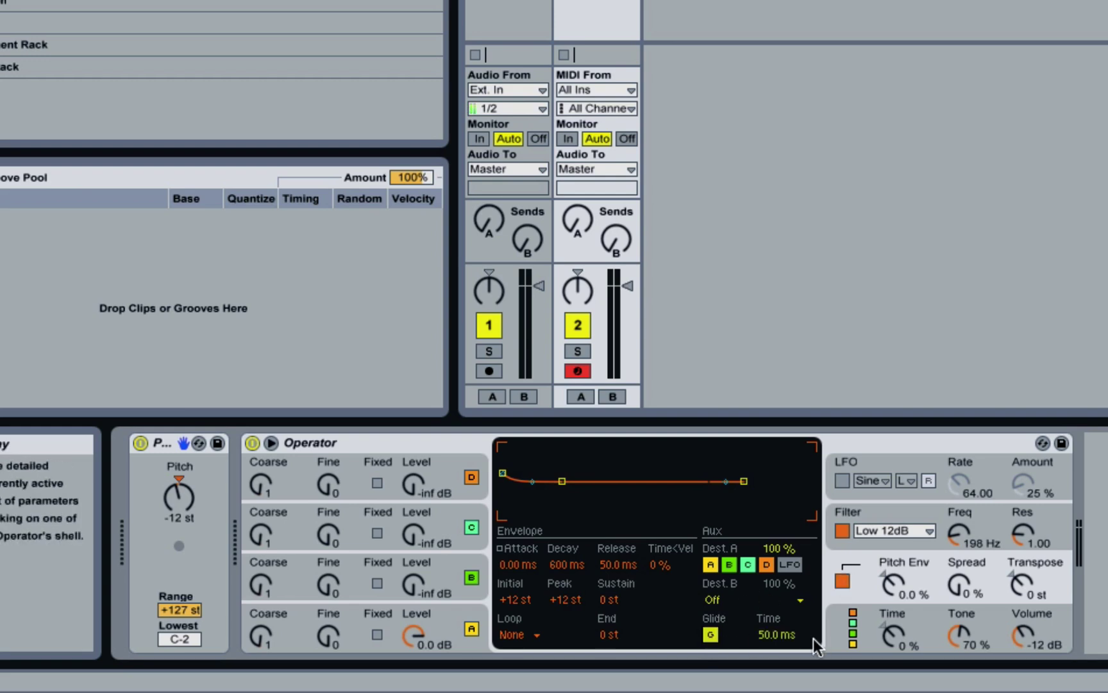
{"action": "left_click_drag", "start_coordinate": [776, 631], "coordinate": [776, 596]}
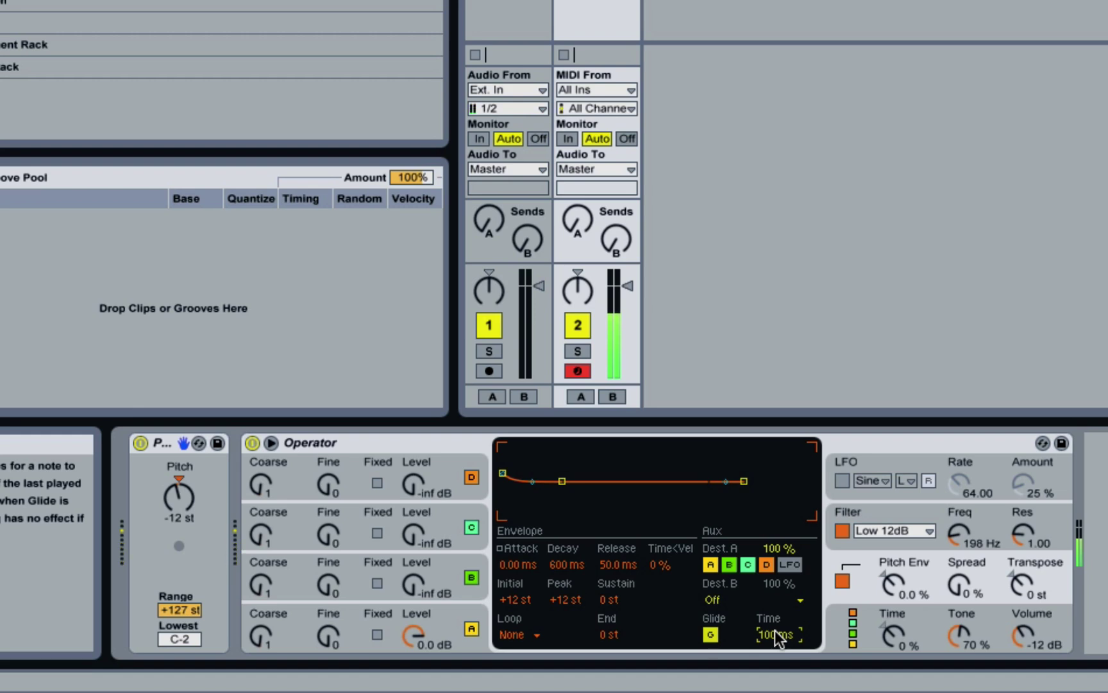
{"action": "left_click", "coordinate": [710, 634]}
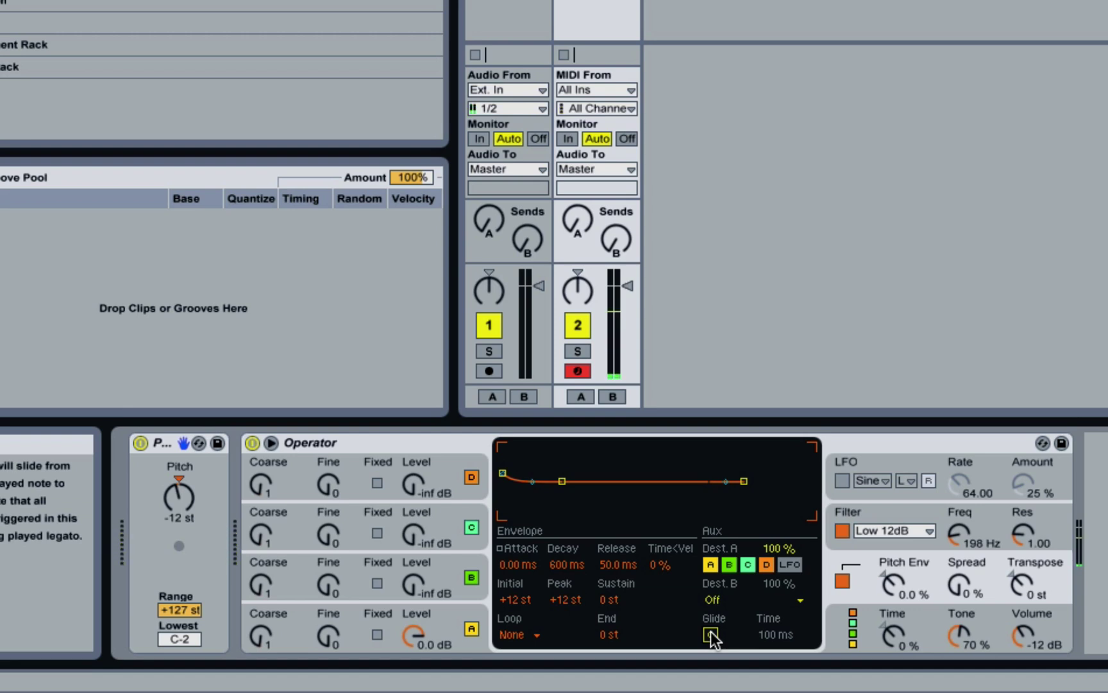
{"action": "left_click", "coordinate": [711, 634]}
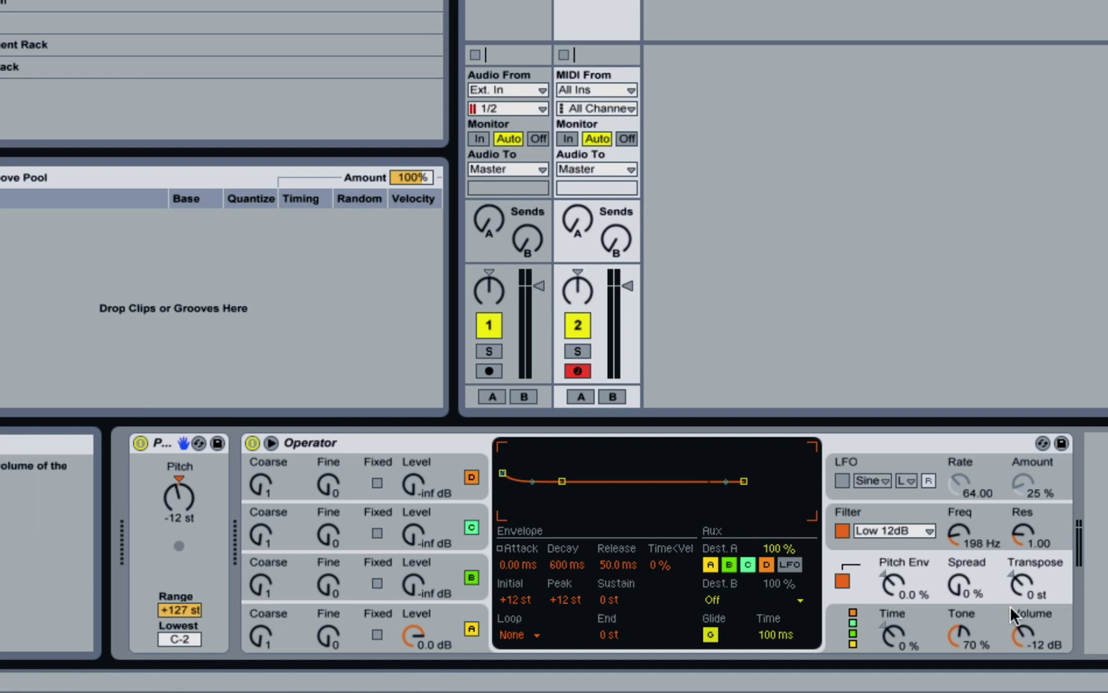
- Select the Operator device and collapse the MIDI Effects folder in the browser
{"action": "left_click", "coordinate": [949, 443]}
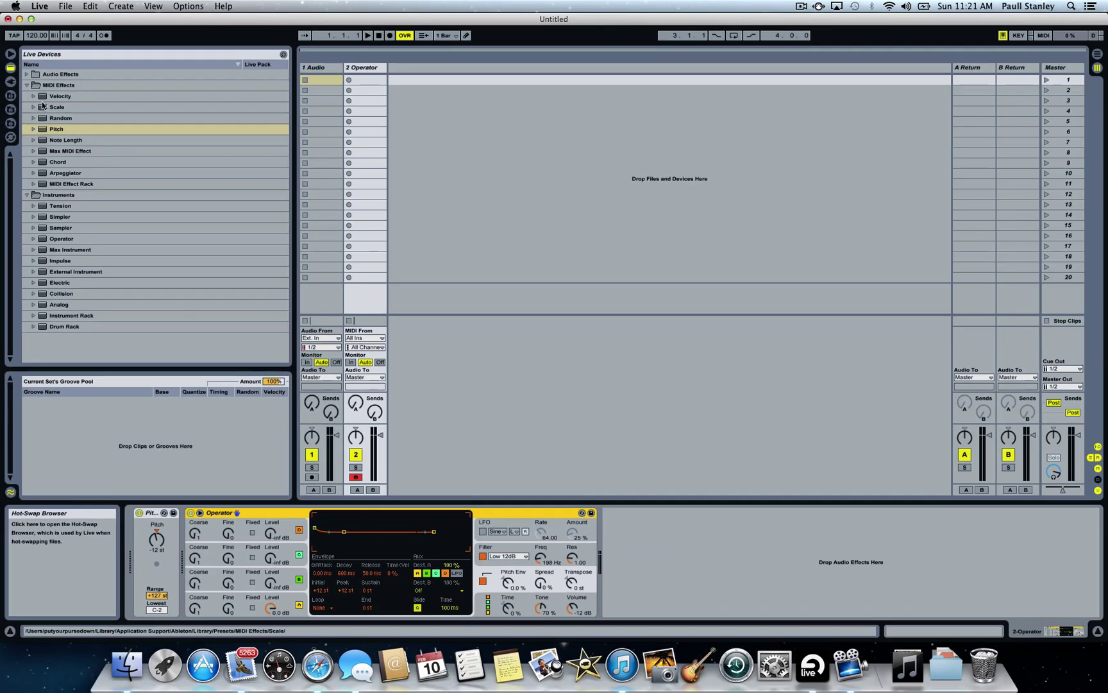
{"action": "left_click", "coordinate": [27, 86]}
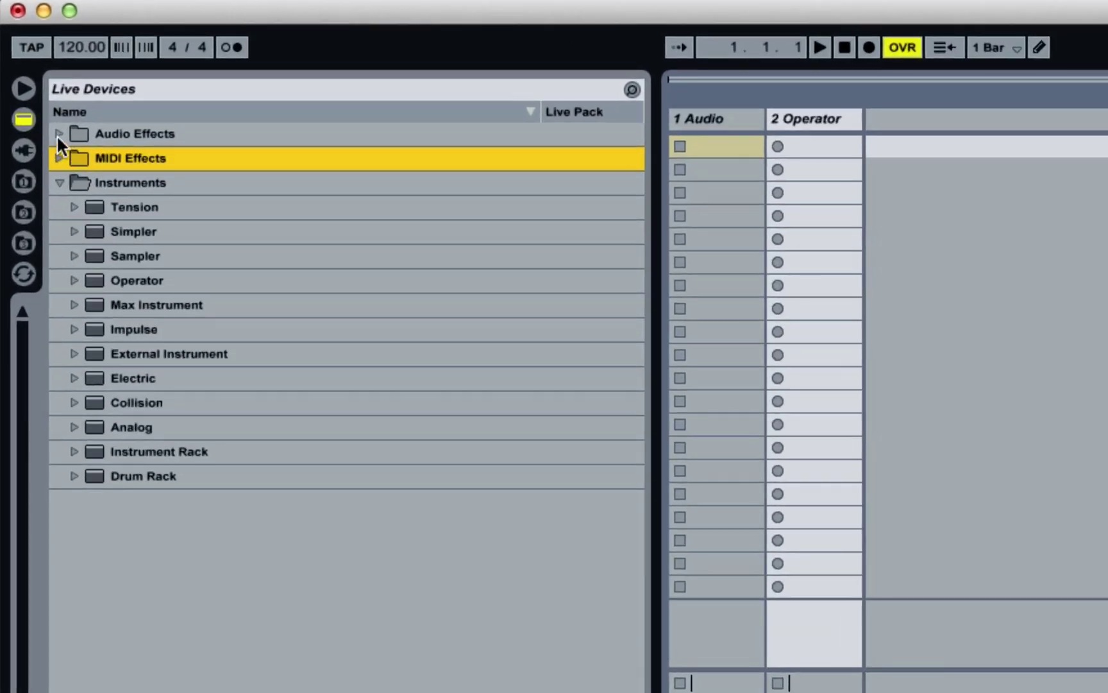
- Load a Compressor from Audio Effects onto the Operator track, after Operator
{"action": "left_click", "coordinate": [58, 133]}
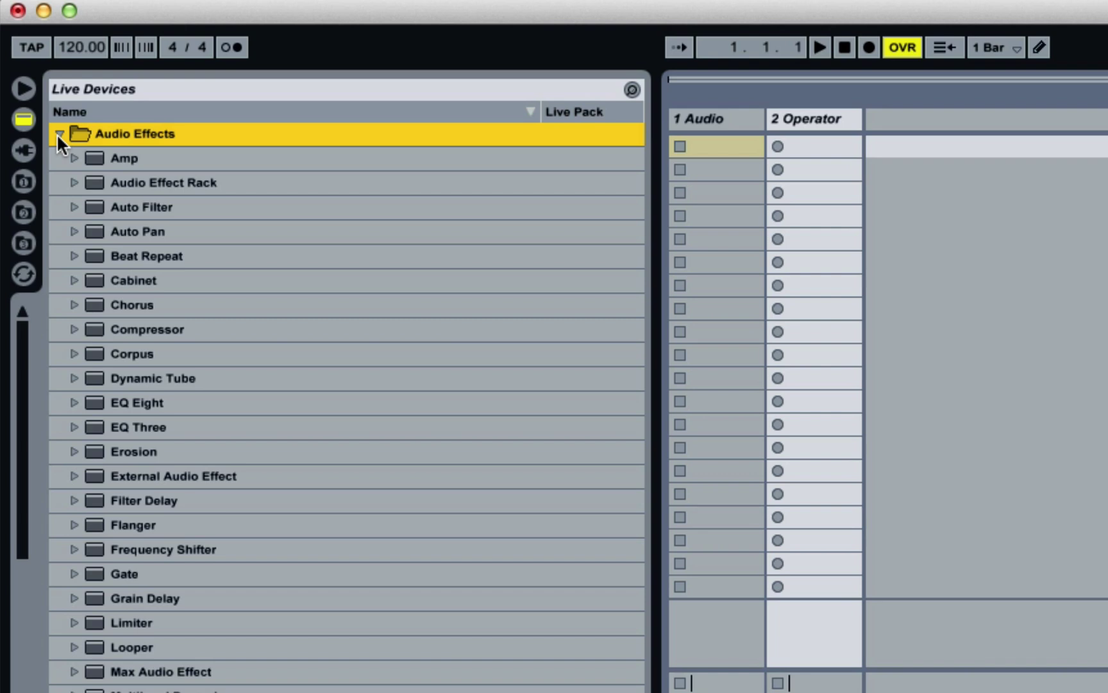
{"action": "double_click", "coordinate": [123, 332]}
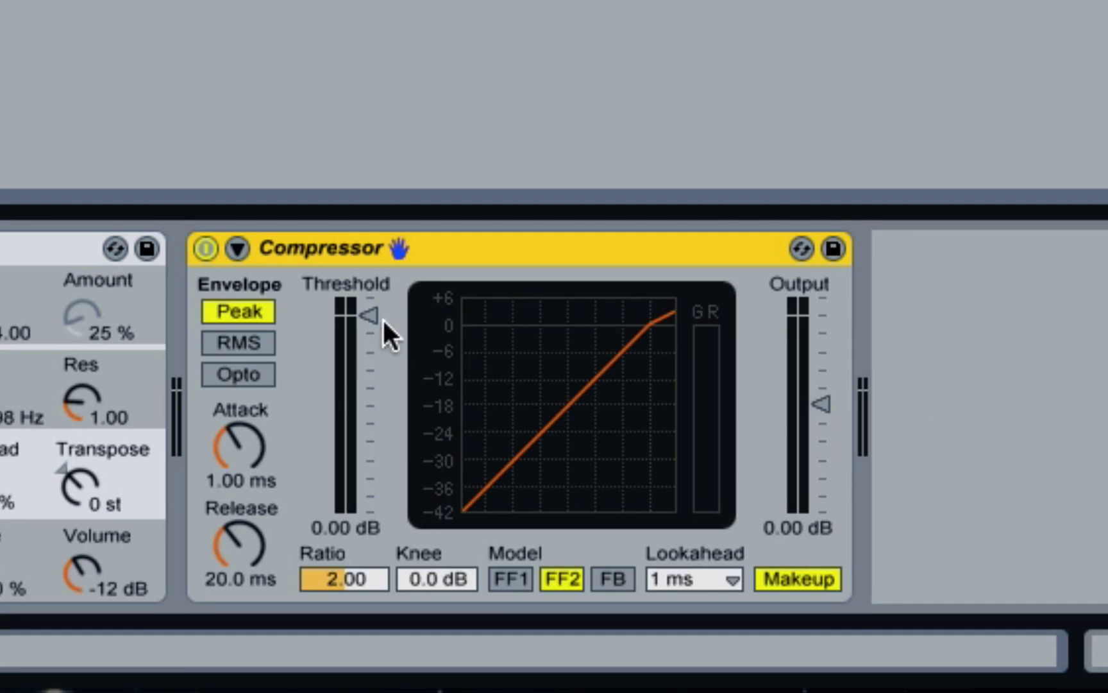
- Set the Compressor to a -17.5 dB threshold, 58.9 ms attack and 325 ms release
{"action": "left_click", "coordinate": [370, 314]}
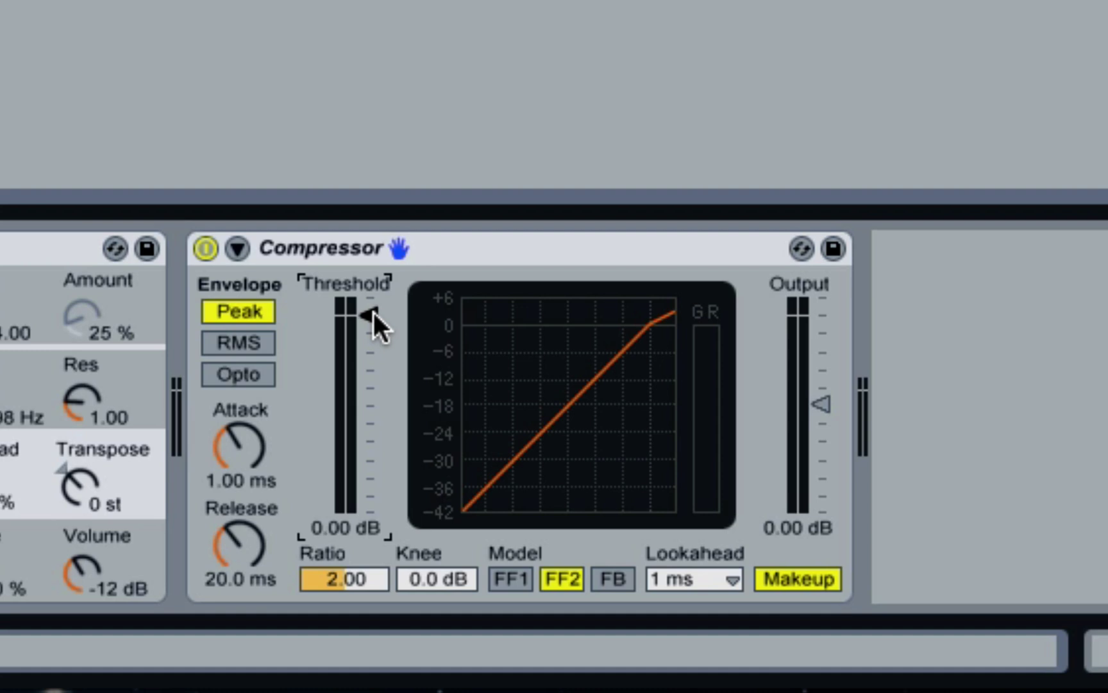
{"action": "left_click_drag", "start_coordinate": [373, 312], "coordinate": [374, 366]}
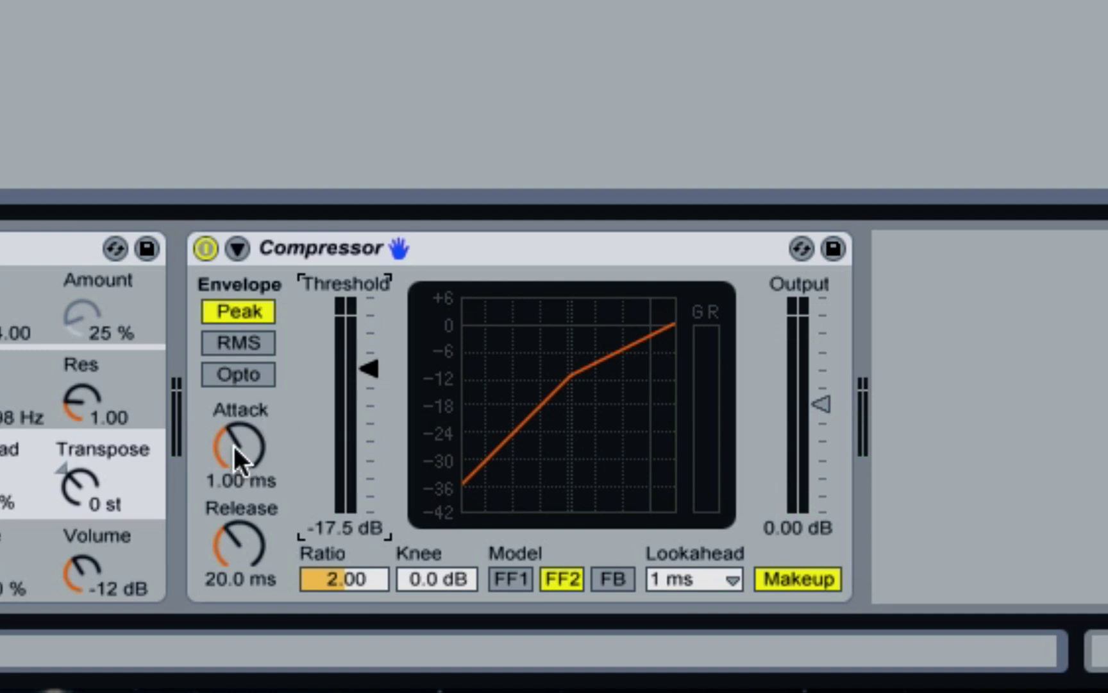
{"action": "left_click_drag", "start_coordinate": [232, 438], "coordinate": [233, 401]}
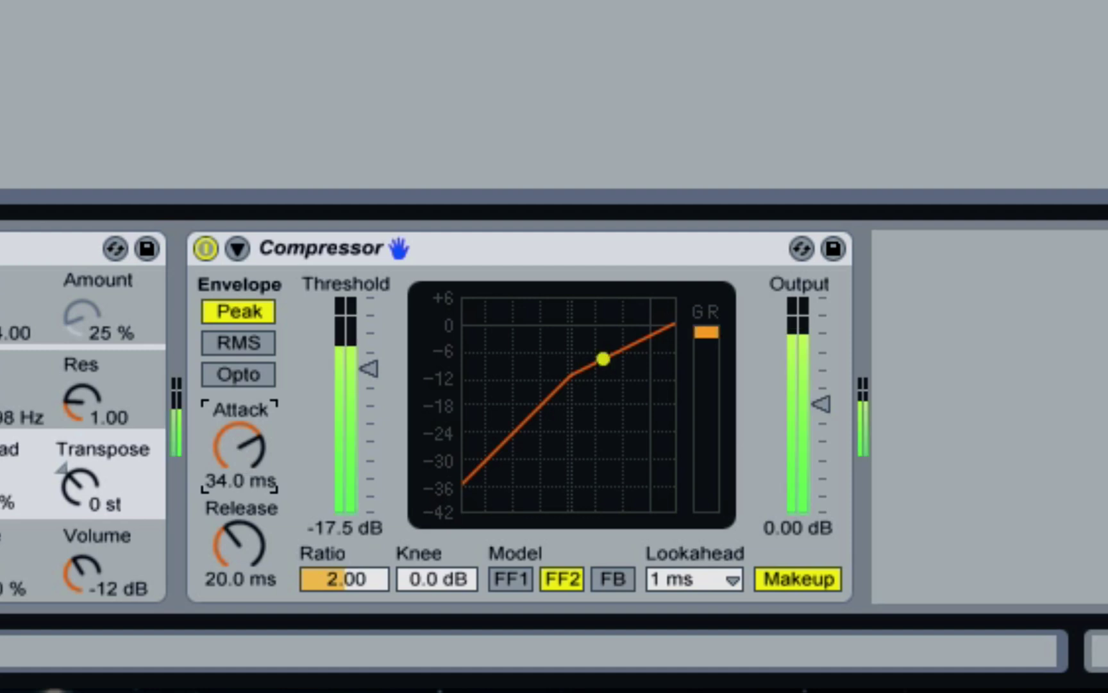
{"action": "mouse_move", "coordinate": [233, 437]}
{"action": "left_mouse_down"}
{"action": "mouse_move", "coordinate": [233, 450]}
{"action": "mouse_move", "coordinate": [232, 435]}
{"action": "left_mouse_up"}
{"action": "mouse_move", "coordinate": [227, 537]}
{"action": "left_mouse_down"}
{"action": "mouse_move", "coordinate": [228, 500]}
{"action": "mouse_move", "coordinate": [226, 529]}
{"action": "left_mouse_up"}
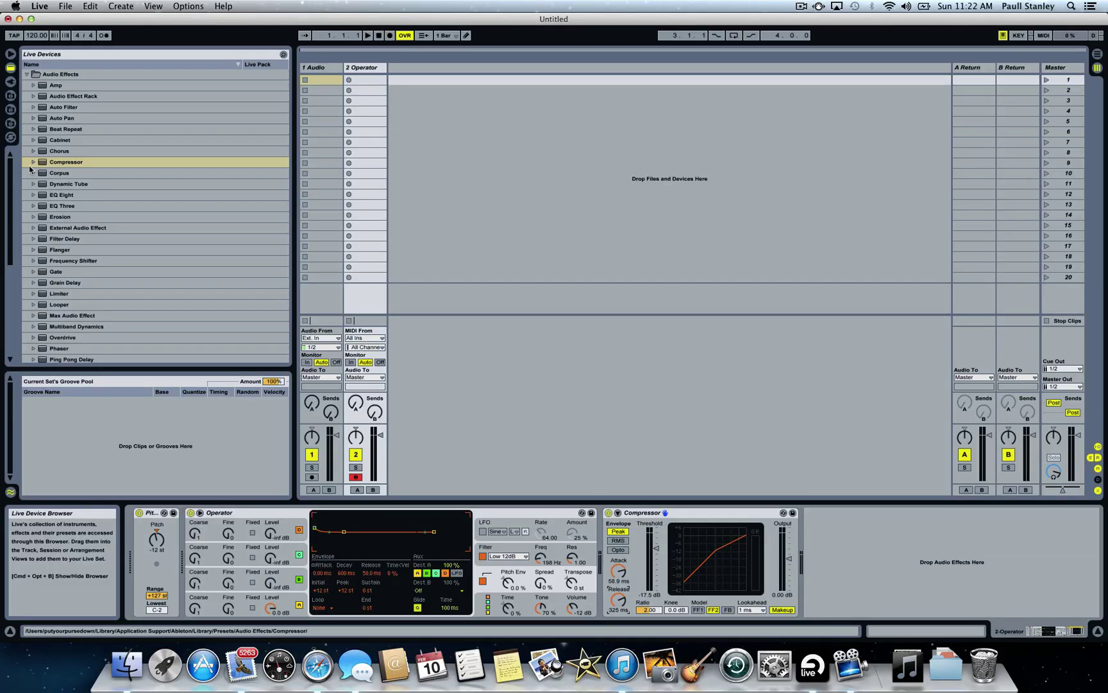
- Place the Warm Up Lows Saturator preset after the Compressor and lower its Dry/Wet to 10.3 %
{"action": "scroll", "coordinate": [34, 213], "scroll_direction": "down", "scroll_amount": 5}
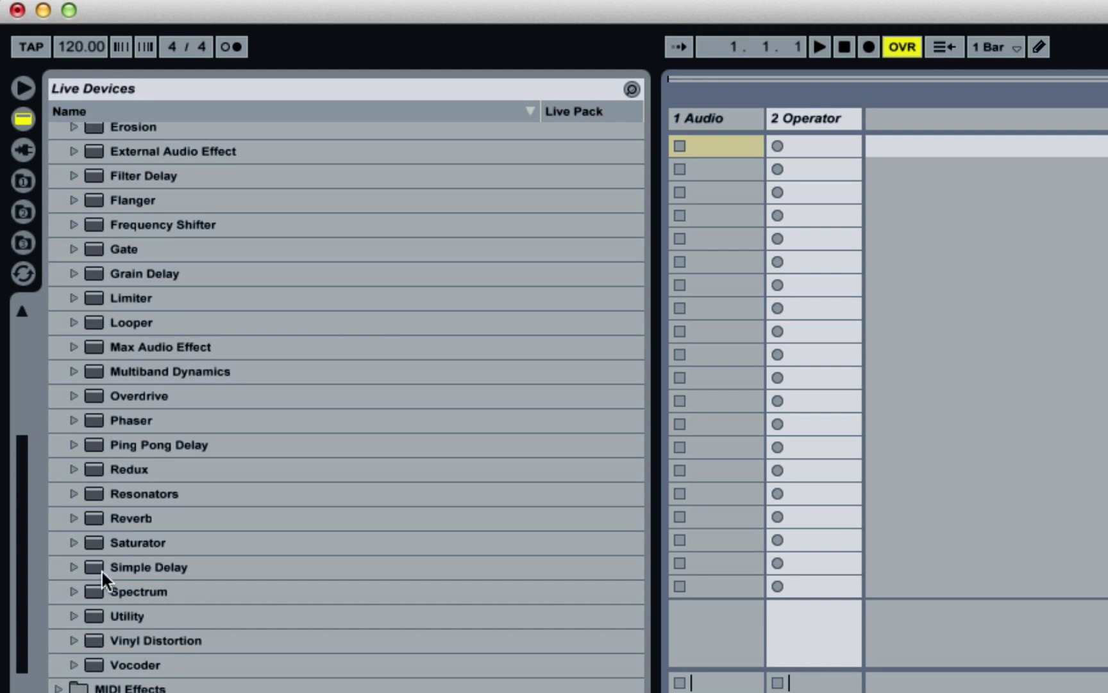
{"action": "left_click", "coordinate": [74, 542]}
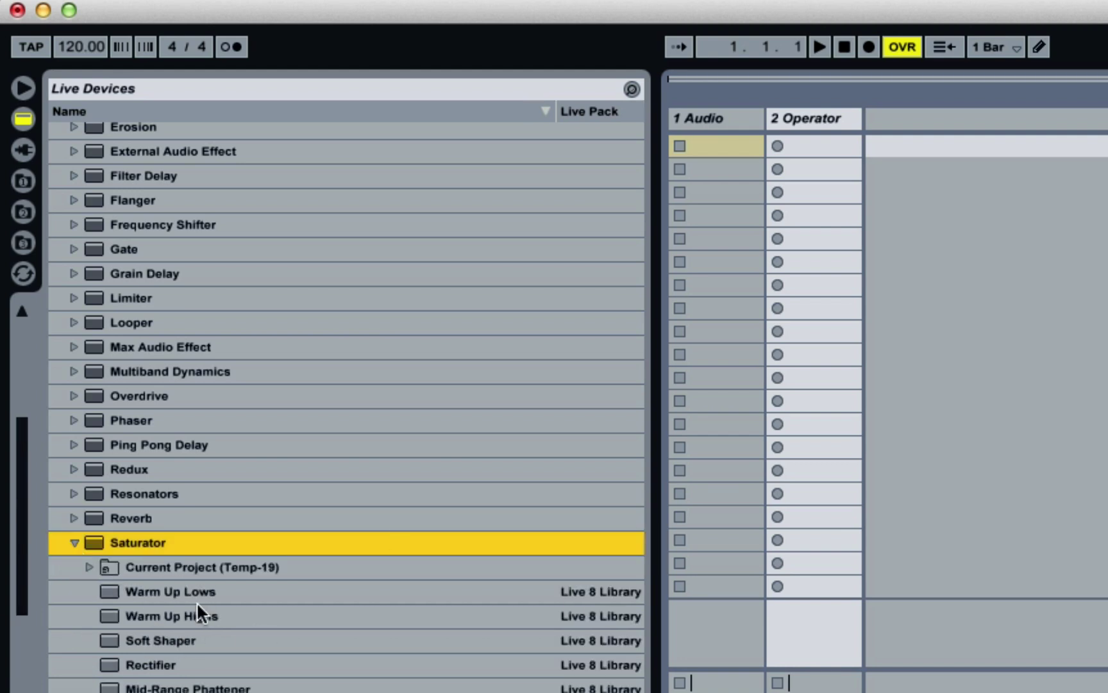
{"action": "left_click", "coordinate": [152, 592]}
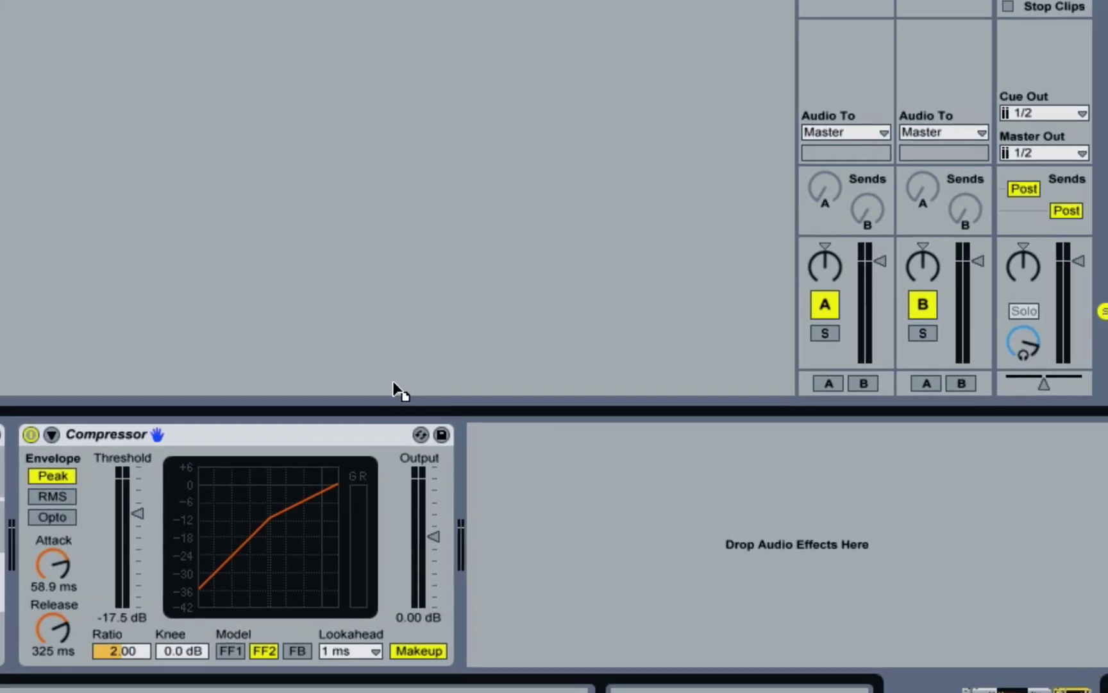
{"action": "left_click_drag", "start_coordinate": [396, 389], "coordinate": [554, 470]}
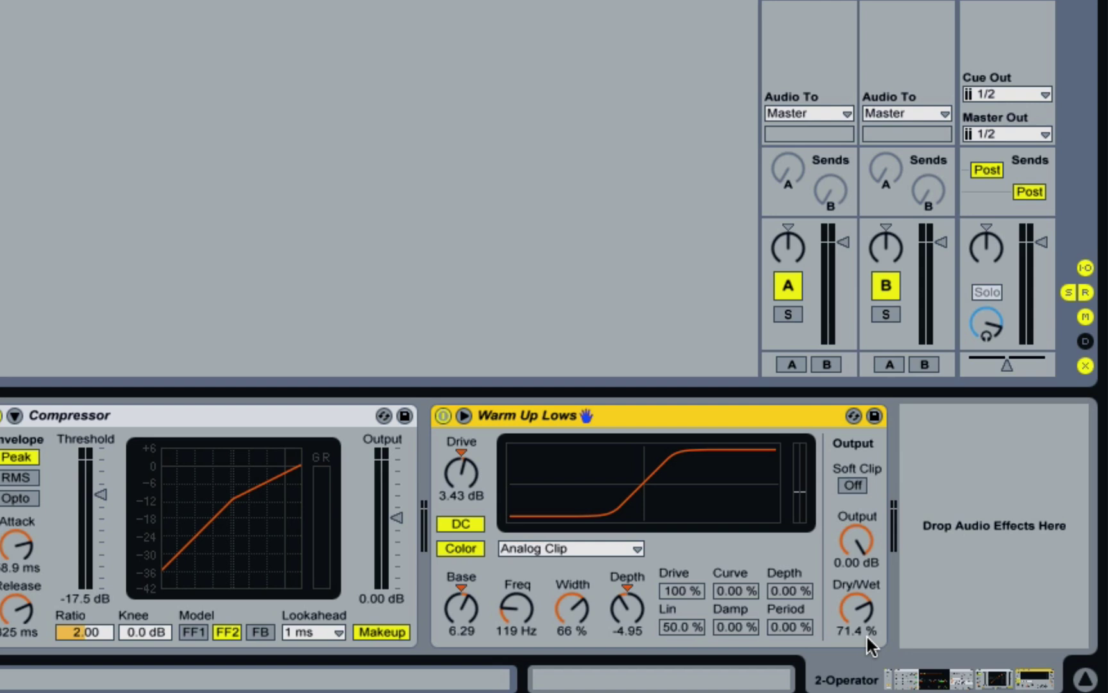
{"action": "key", "text": "space"}
{"action": "left_click_drag", "start_coordinate": [854, 596], "coordinate": [854, 670]}
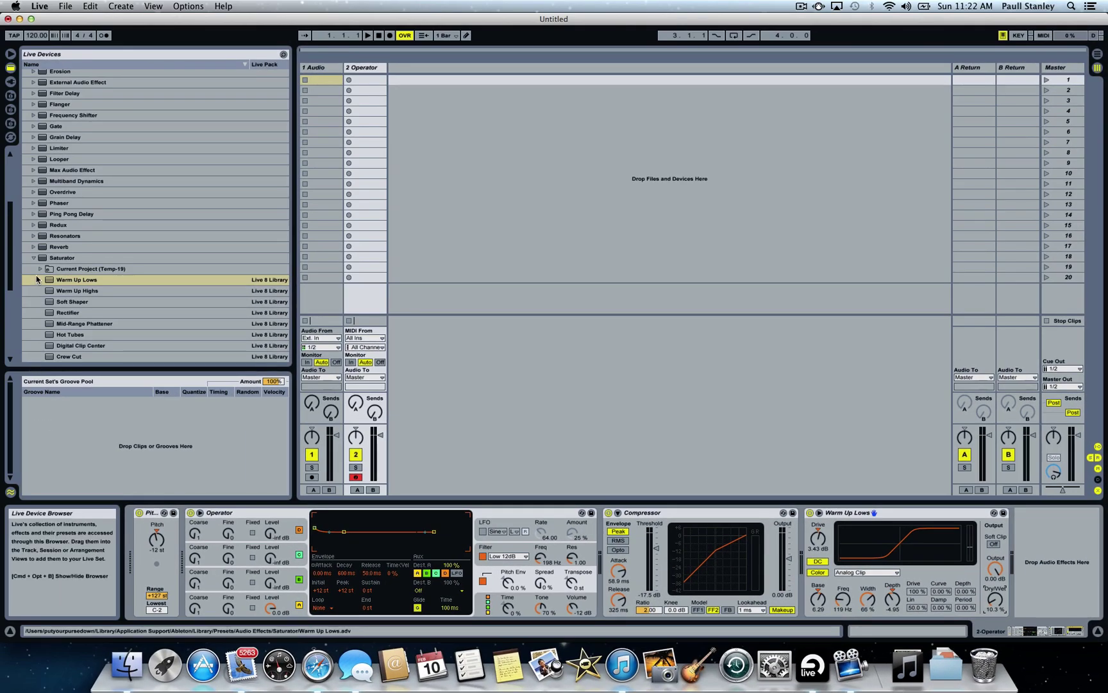
- Collapse the Saturator presets and load EQ Eight after Warm Up Lows
{"action": "left_click", "coordinate": [40, 269]}
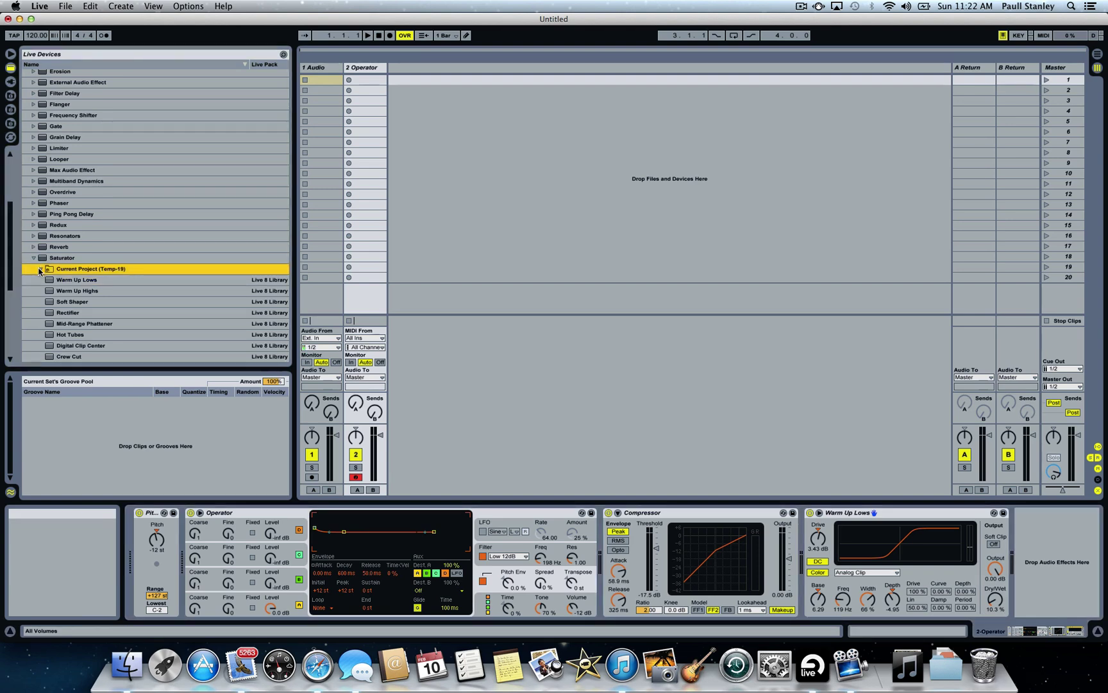
{"action": "left_click", "coordinate": [34, 259]}
{"action": "scroll", "coordinate": [34, 258], "scroll_direction": "up", "scroll_amount": 5}
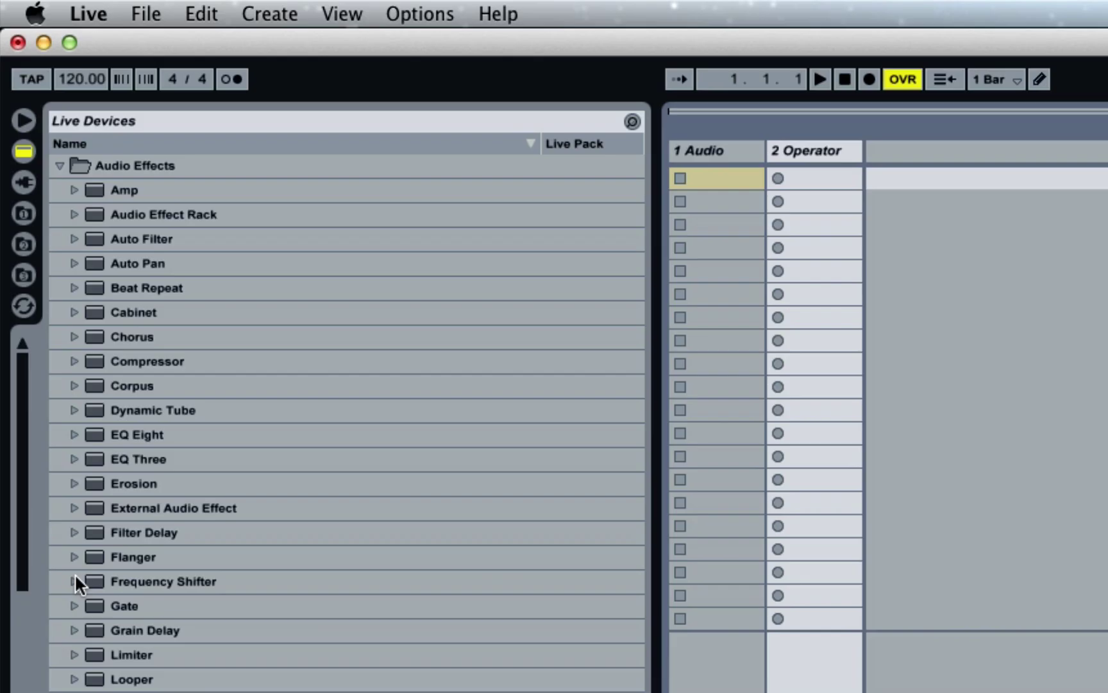
{"action": "left_click", "coordinate": [140, 434]}
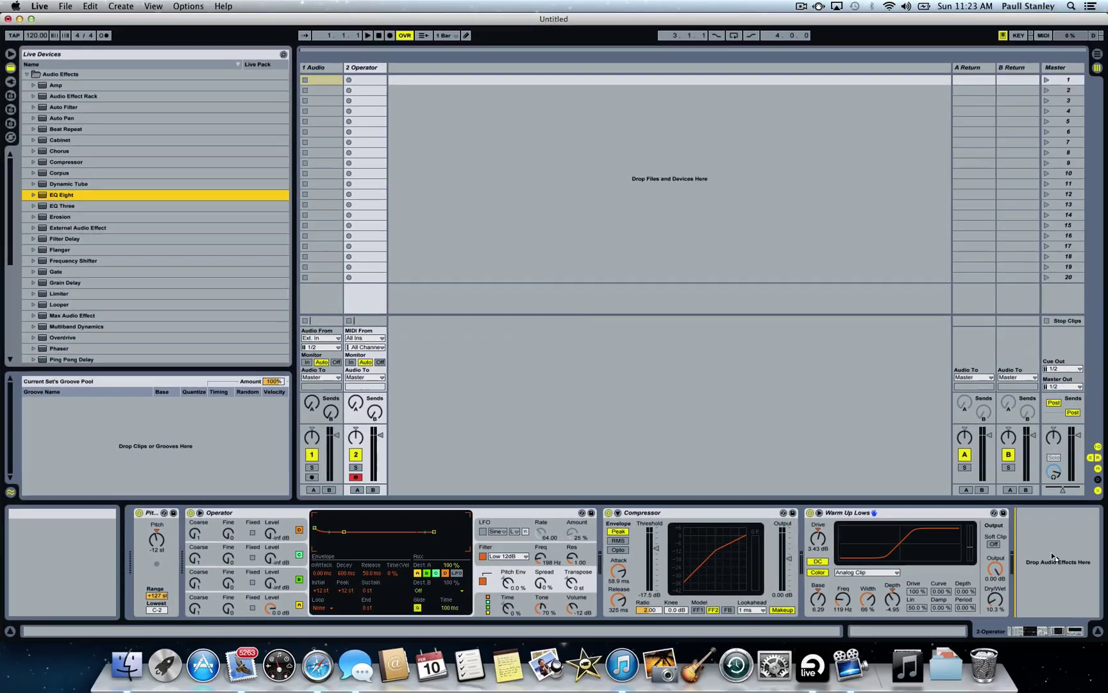
{"action": "key", "text": "Return"}
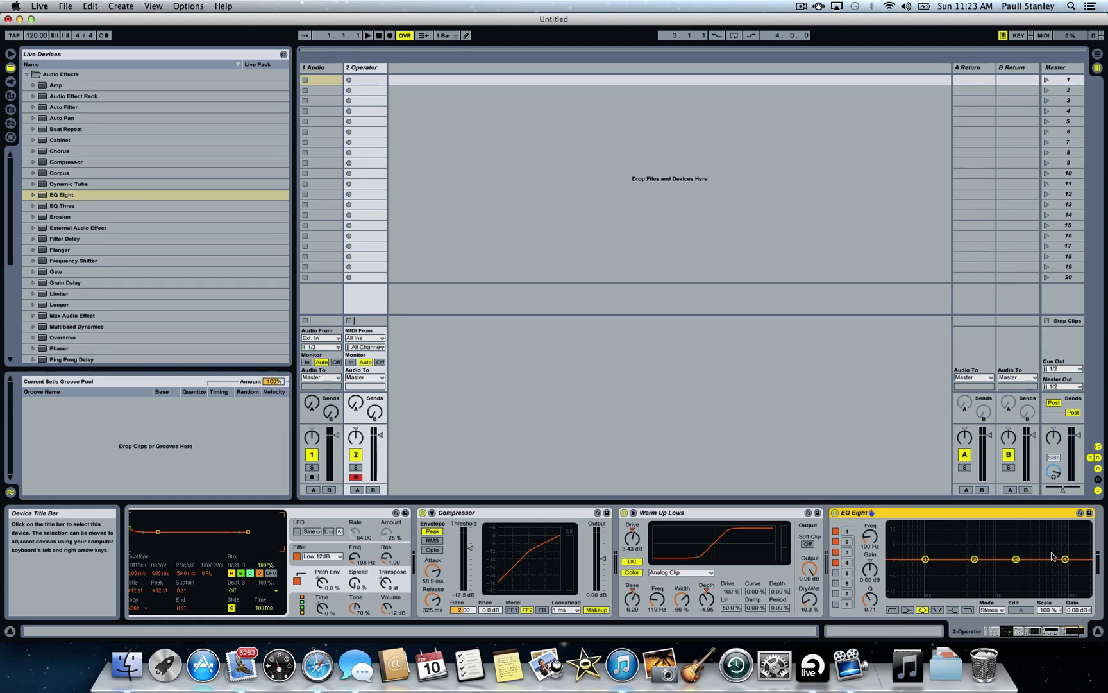
- Make EQ Eight band 1 a low-cut filter at 50 Hz
{"action": "left_click", "coordinate": [925, 559]}
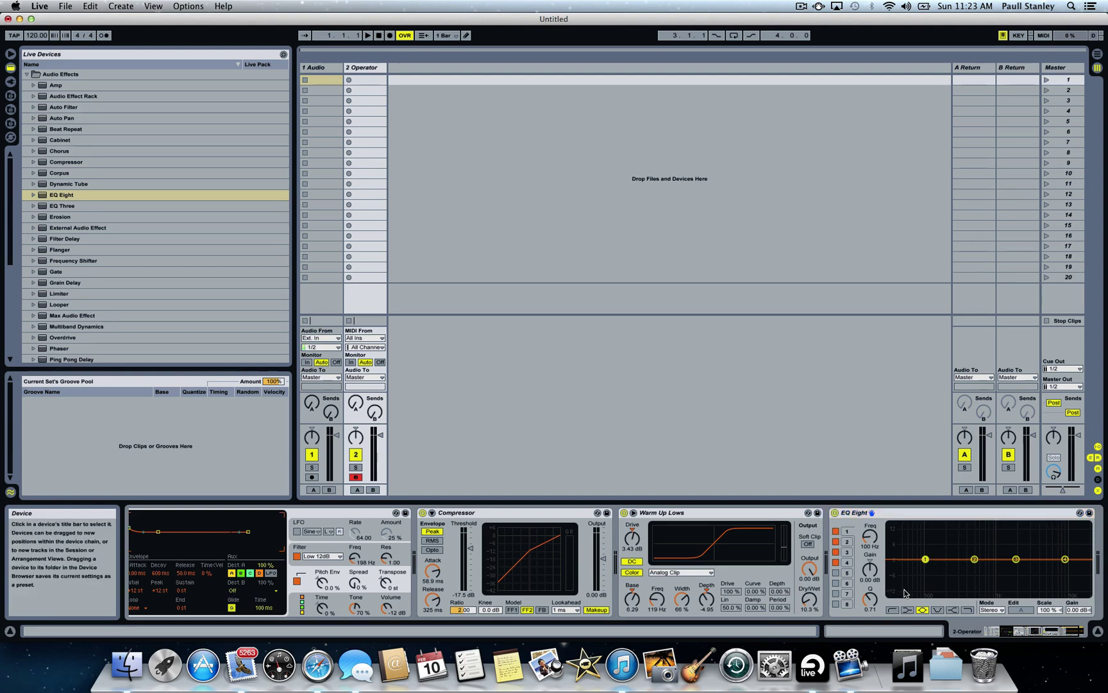
{"action": "left_click", "coordinate": [869, 547]}
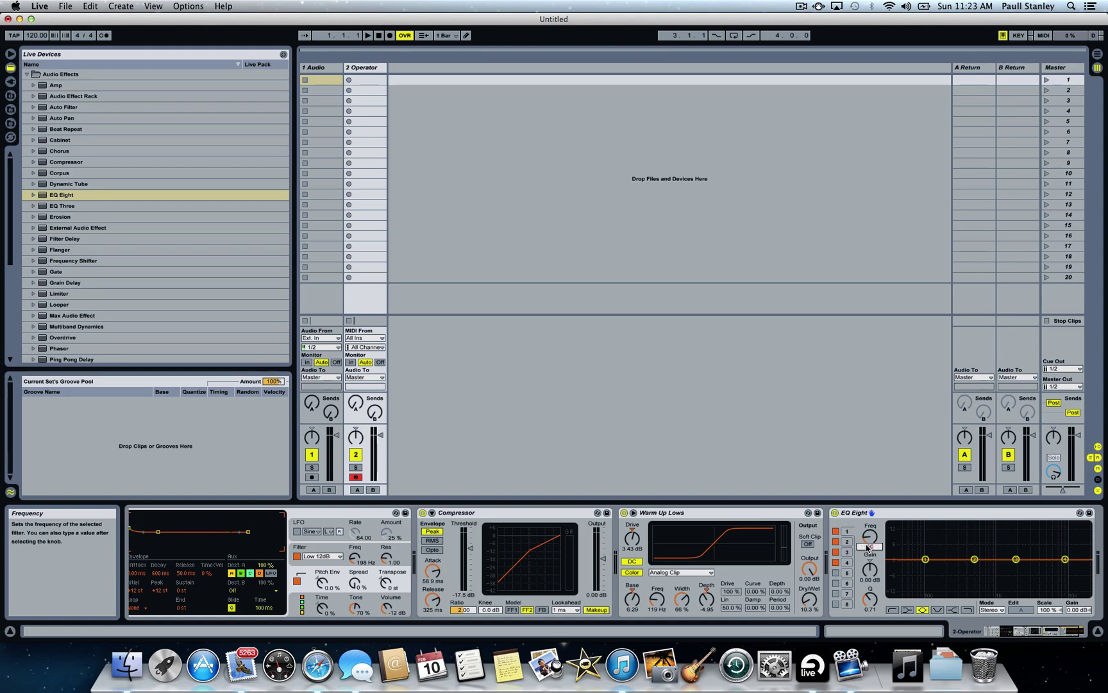
{"action": "type", "text": "50"}
{"action": "key", "text": "Return"}
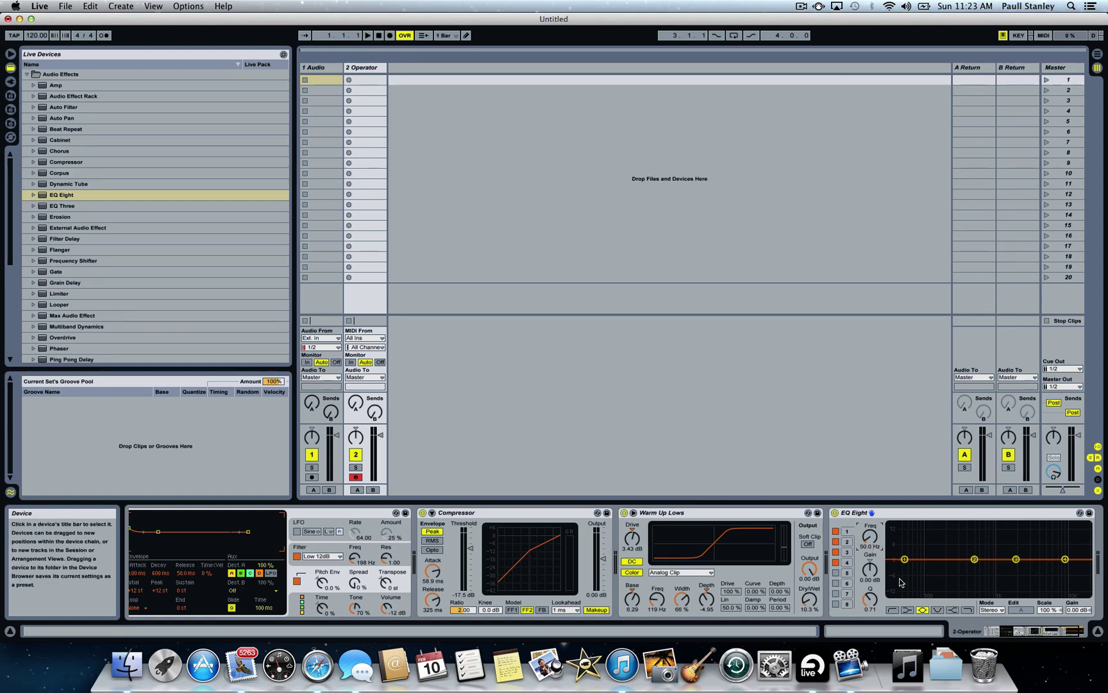
{"action": "left_click", "coordinate": [891, 610]}
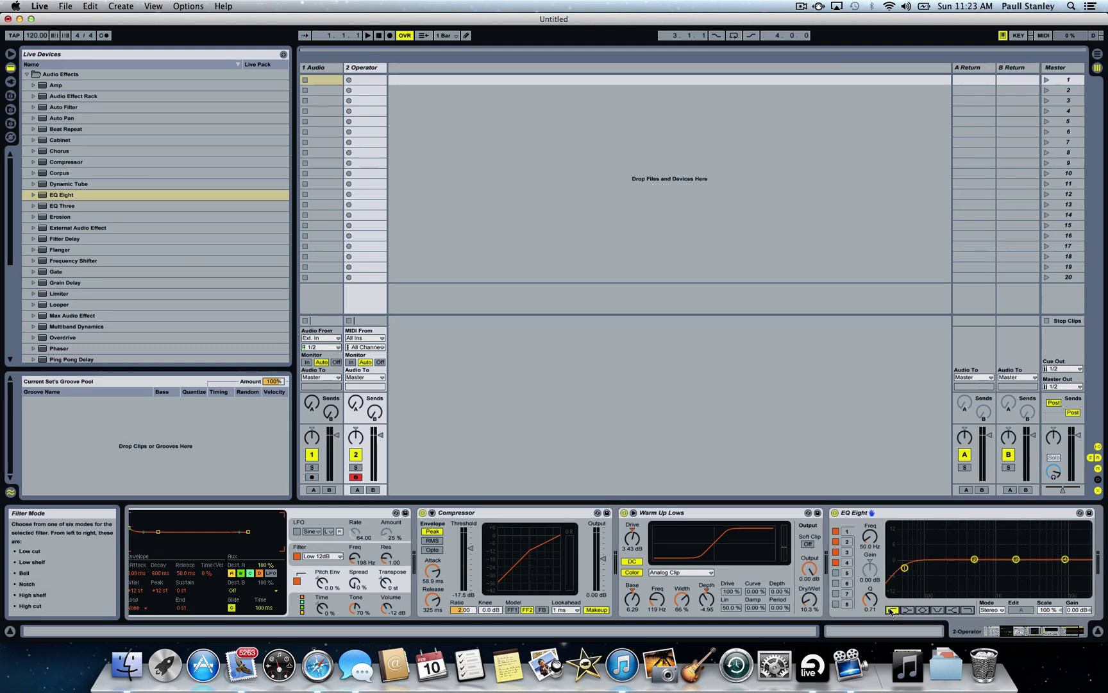
- Make EQ Eight band 4 a high-cut filter near 20 kHz
{"action": "left_click", "coordinate": [1065, 559]}
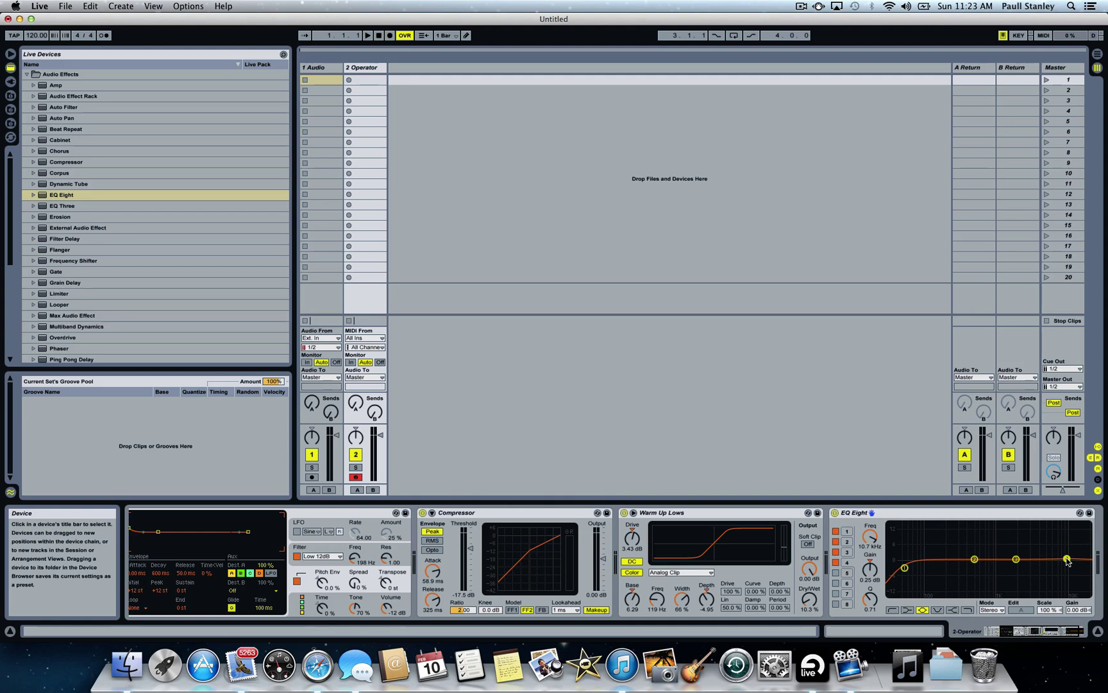
{"action": "left_click_drag", "start_coordinate": [869, 537], "coordinate": [869, 517]}
{"action": "left_click", "coordinate": [968, 610]}
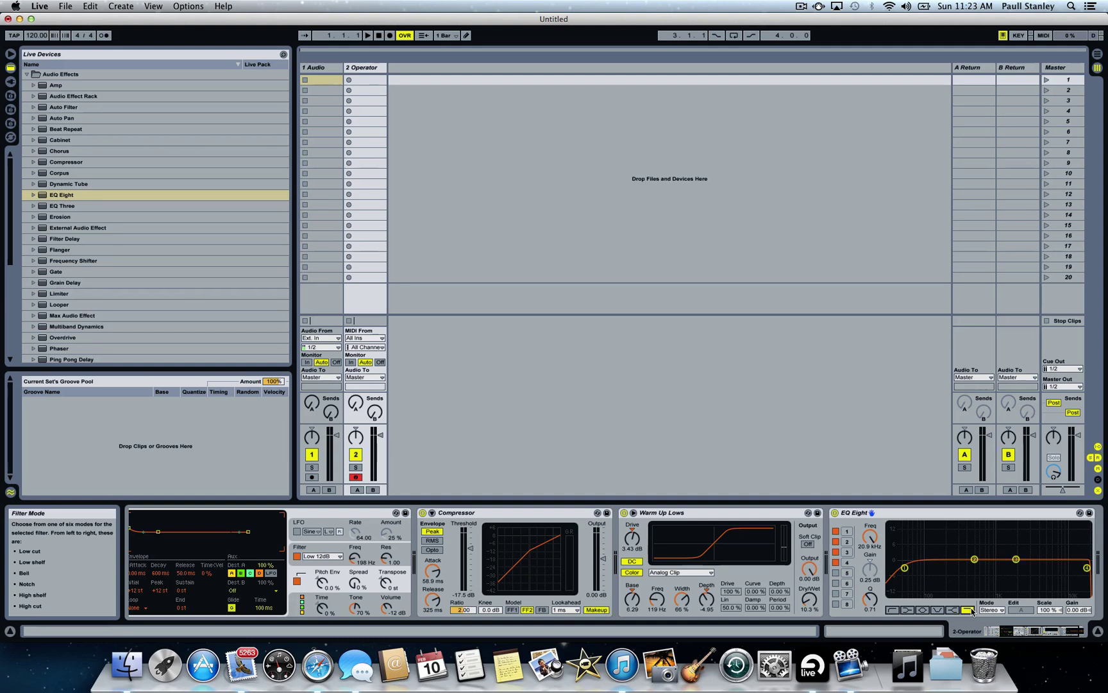
{"action": "left_click", "coordinate": [975, 559]}
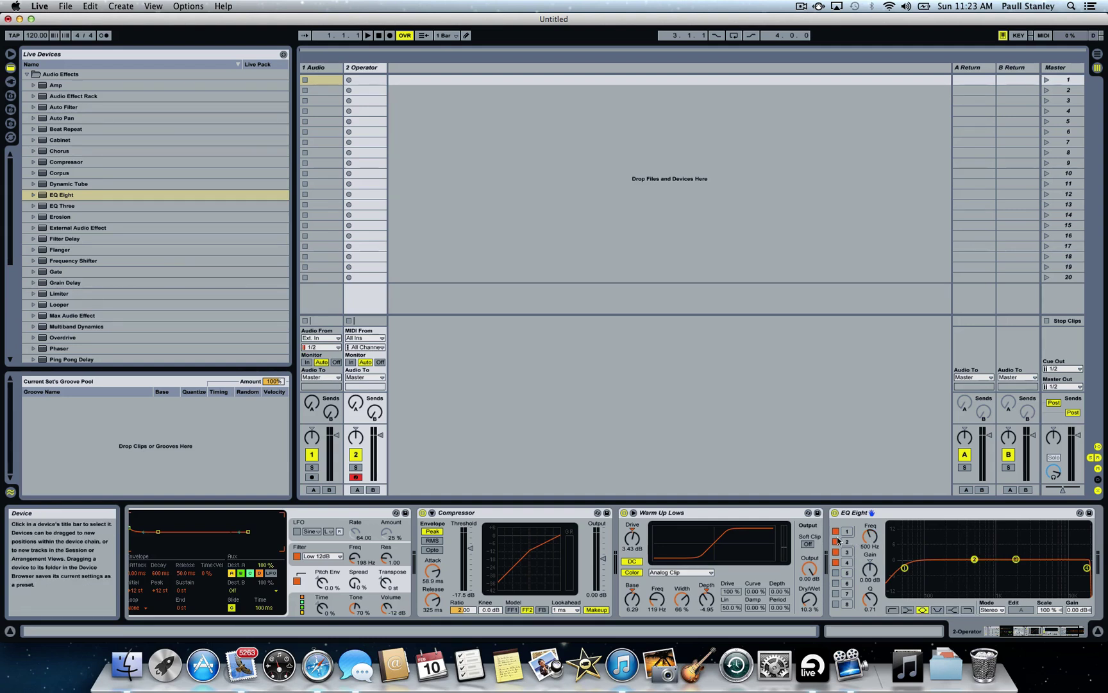
- Move EQ Eight band 2 to 100 Hz with a 1.19 dB gain boost
{"action": "left_click_drag", "start_coordinate": [870, 531], "coordinate": [867, 556]}
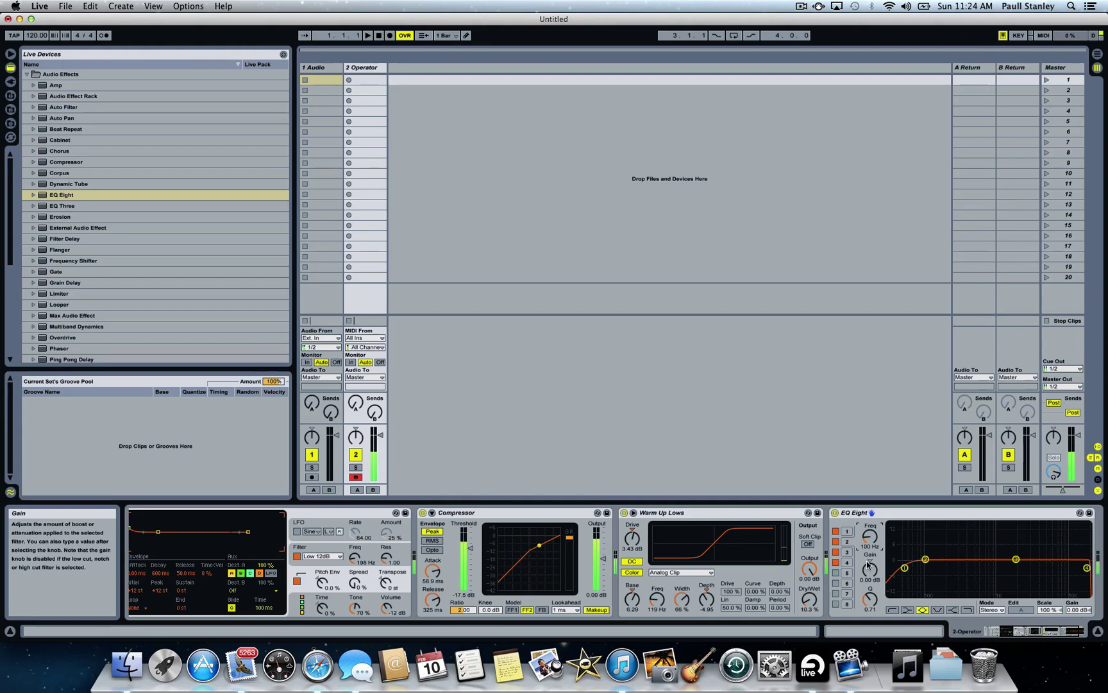
{"action": "left_click_drag", "start_coordinate": [868, 566], "coordinate": [868, 571]}
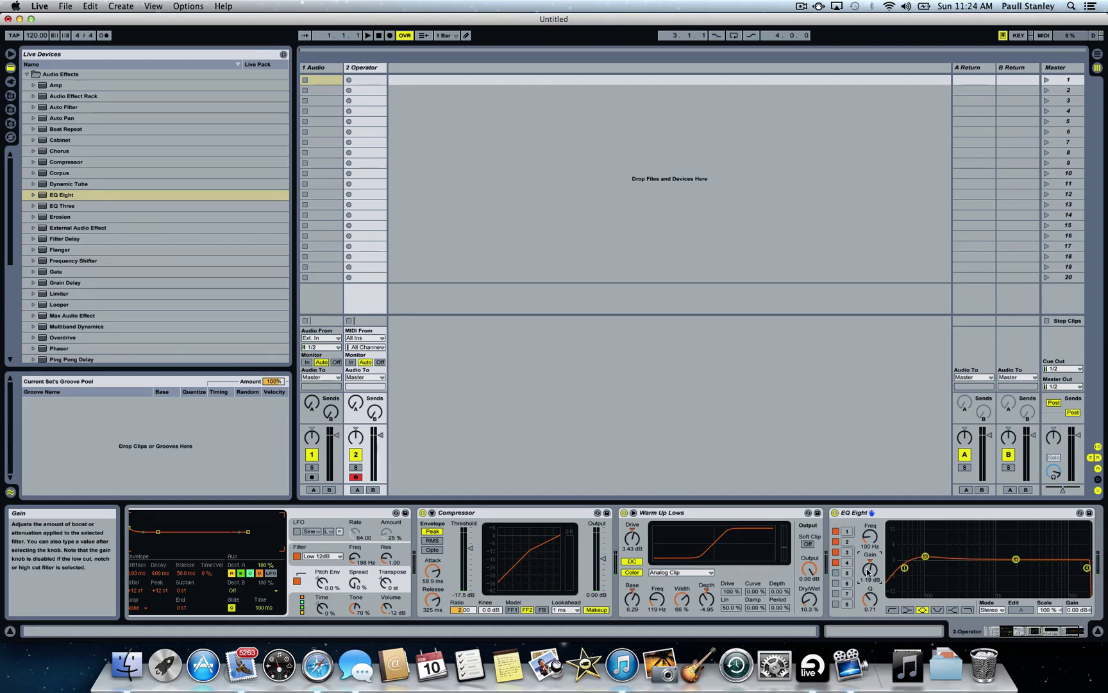
{"action": "scroll", "coordinate": [933, 573], "scroll_direction": "left", "scroll_amount": 5}
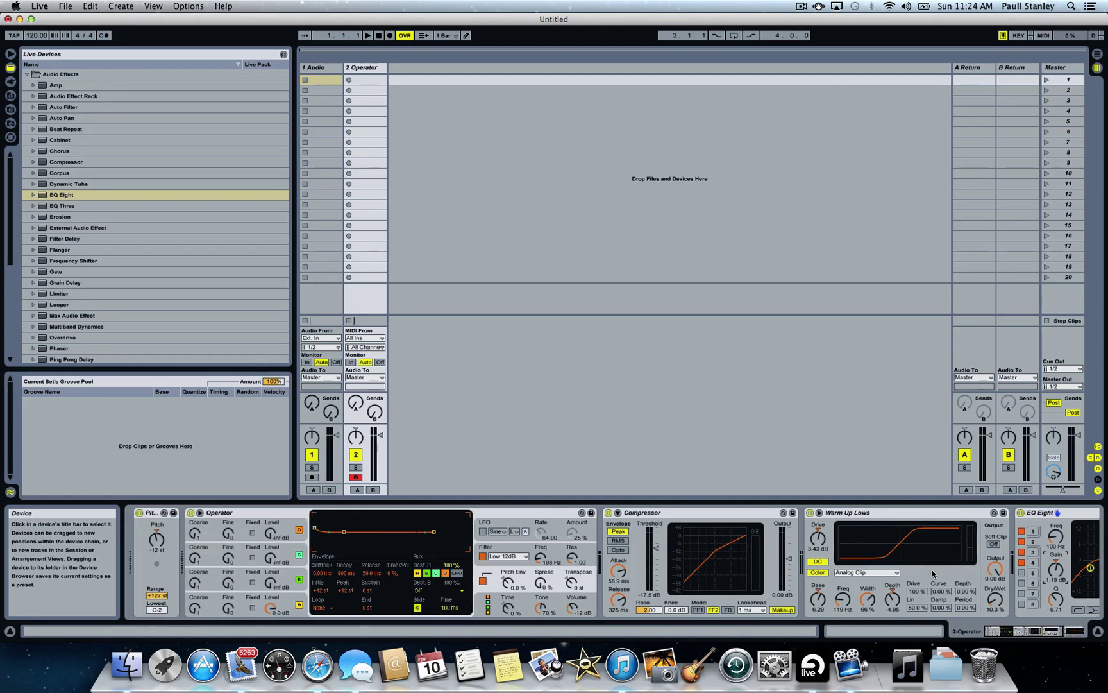